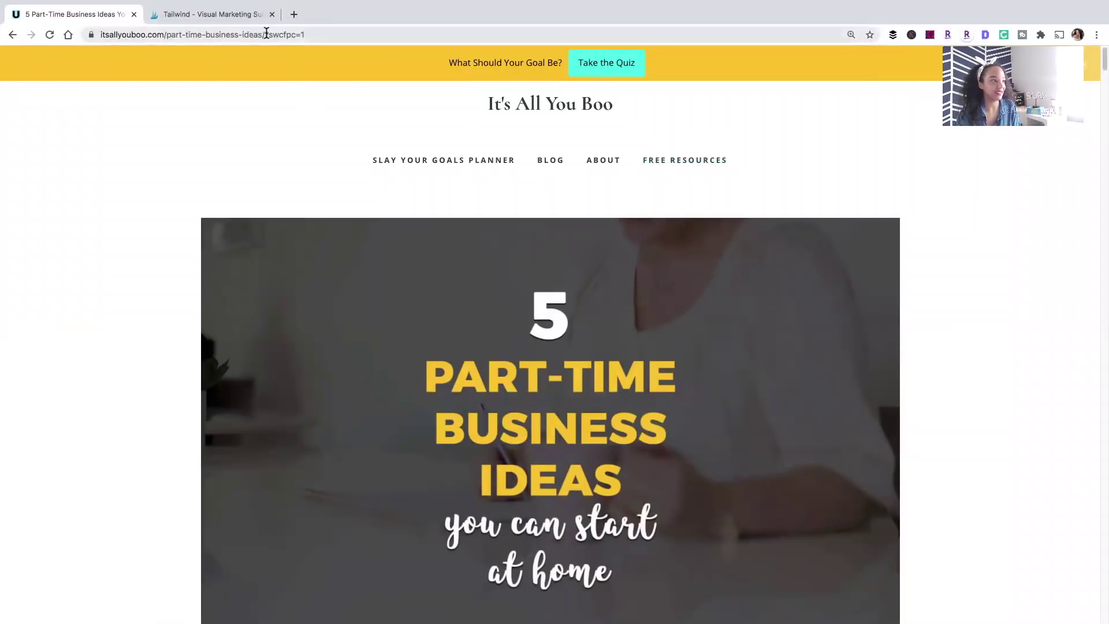
# Step: Copy the blog post's web address from the browser's address bar
pyautogui.moveTo(264, 33); pyautogui.dragTo(97, 36)
pyautogui.rightClick(141, 34)
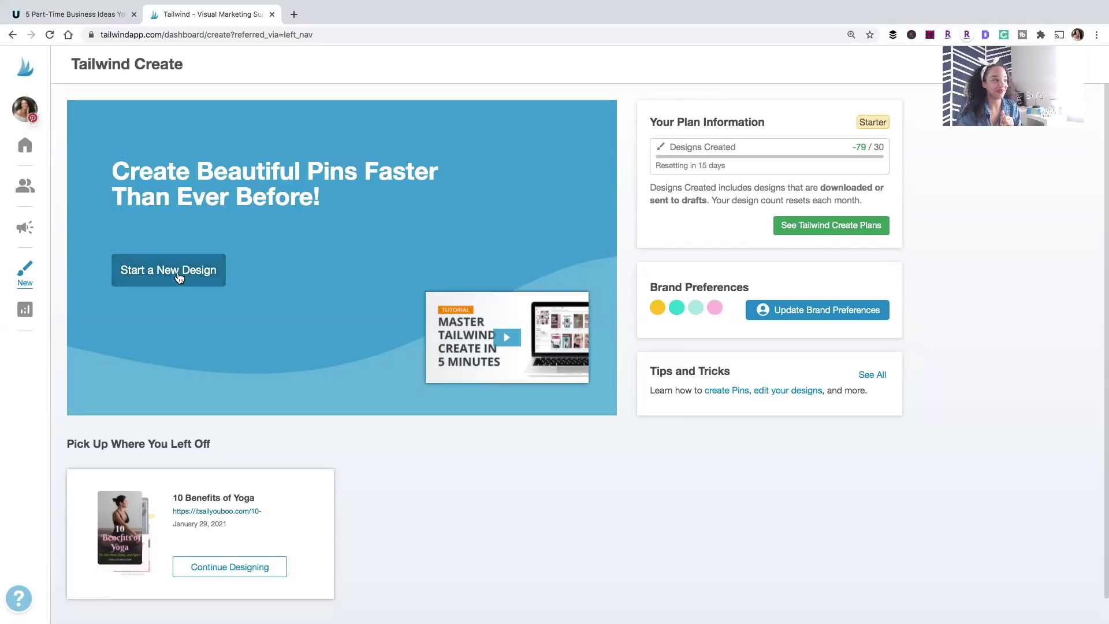
# Step: Start a new pin design using the copied post address as the destination link
pyautogui.click(179, 276)
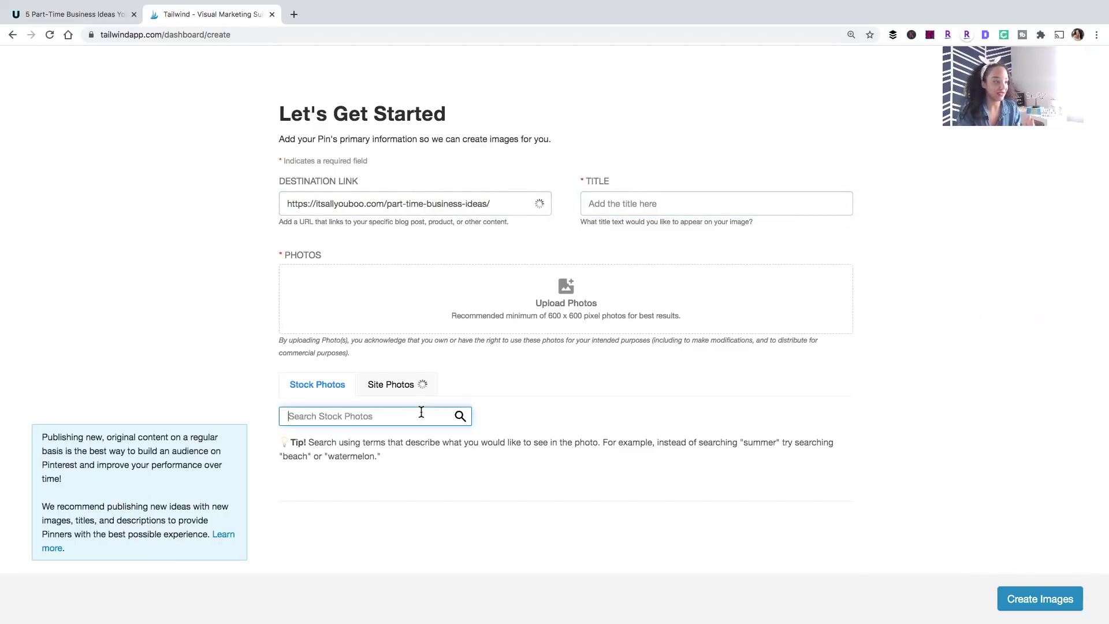
# Step: Search stock photos for 'business' and add the laptop-on-desk, Think Outside The Box and another photo
pyautogui.write('busine')
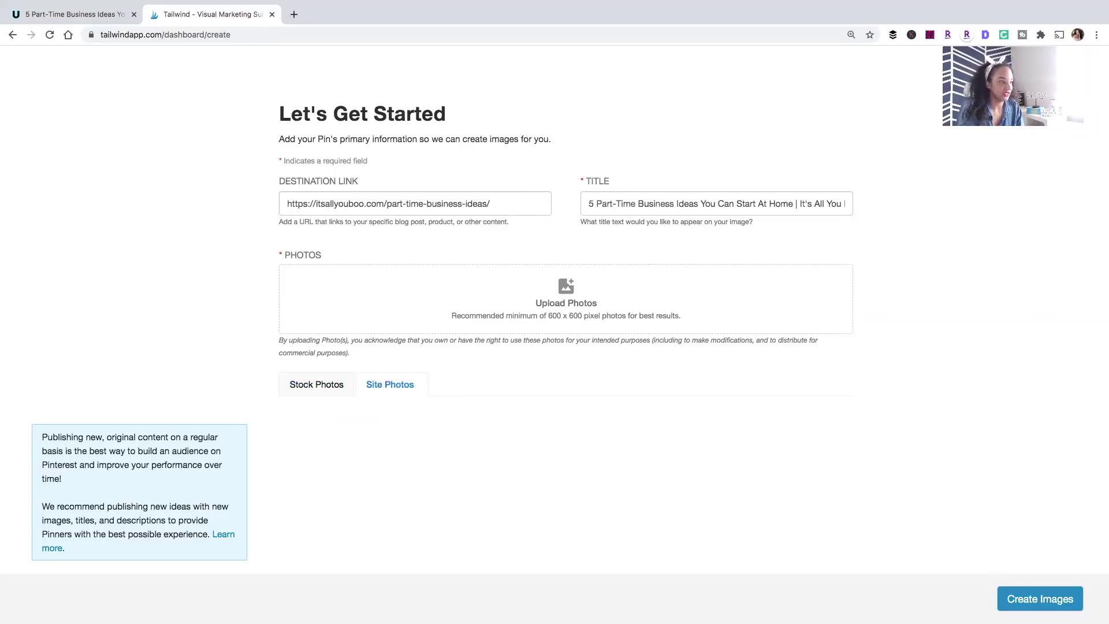
pyautogui.click(345, 388)
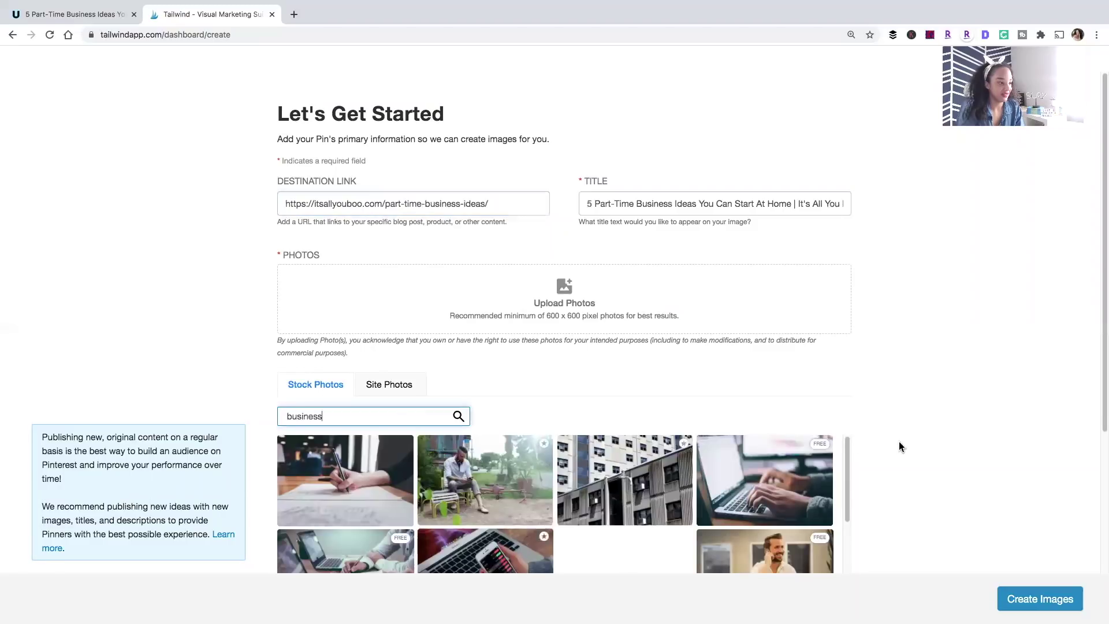
pyautogui.scroll(-2, 768, 479)
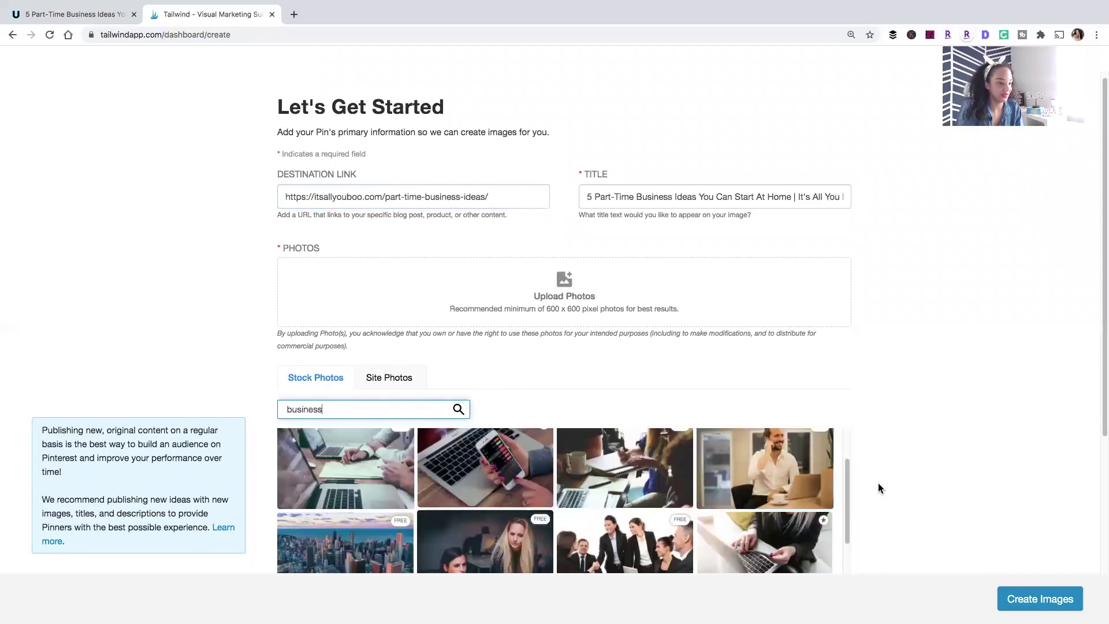
pyautogui.scroll(-2, 879, 483)
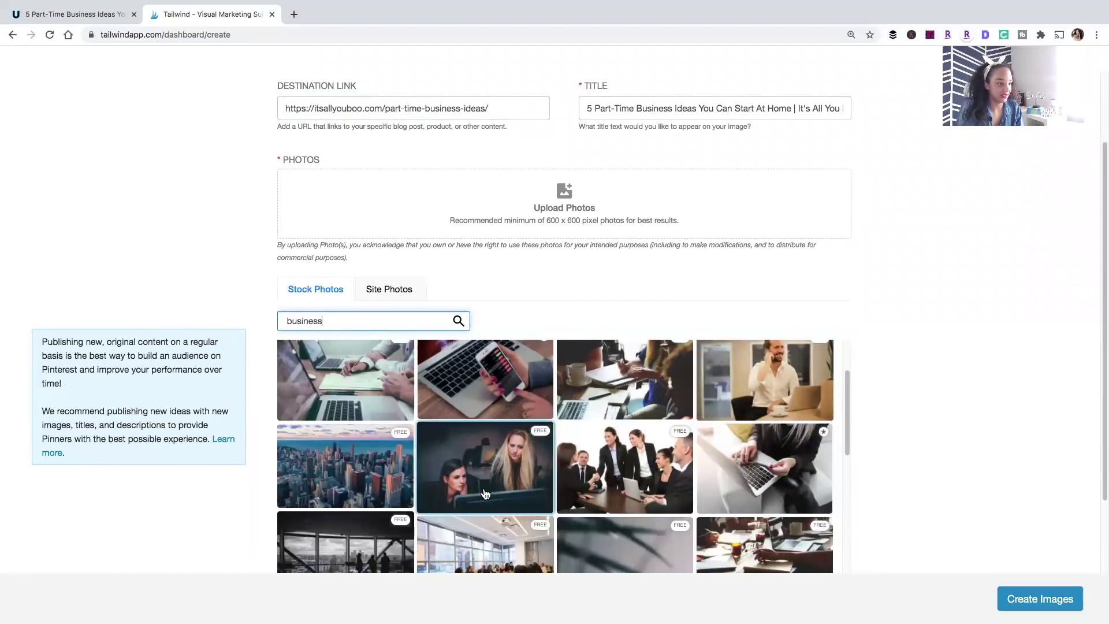
pyautogui.scroll(-4, 518, 491)
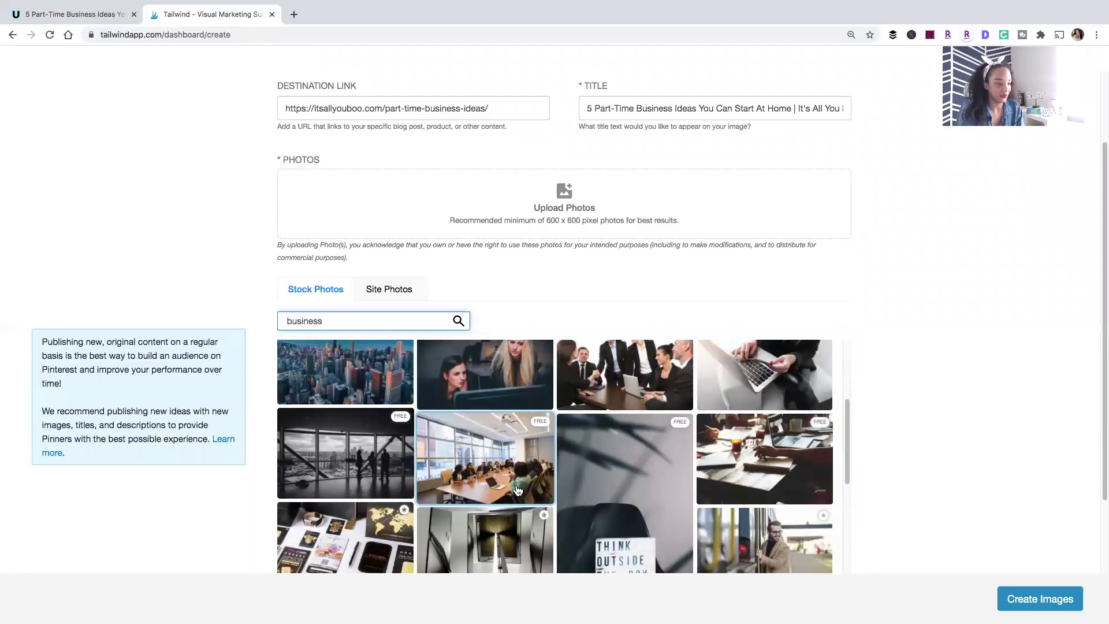
pyautogui.click(768, 441)
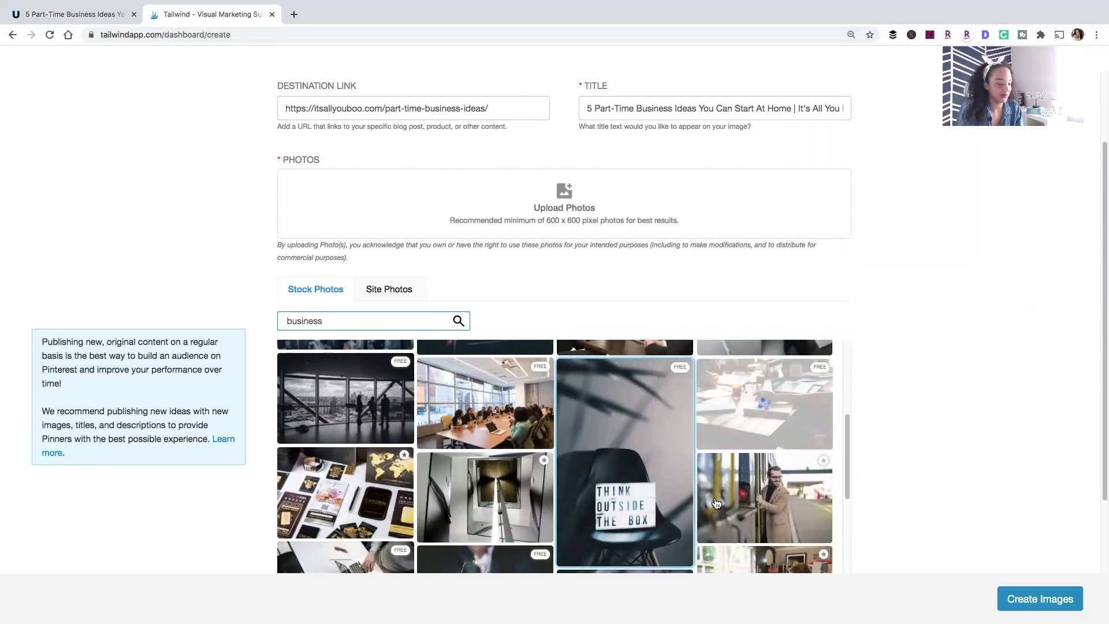
pyautogui.click(684, 502)
pyautogui.scroll(-3, 746, 450)
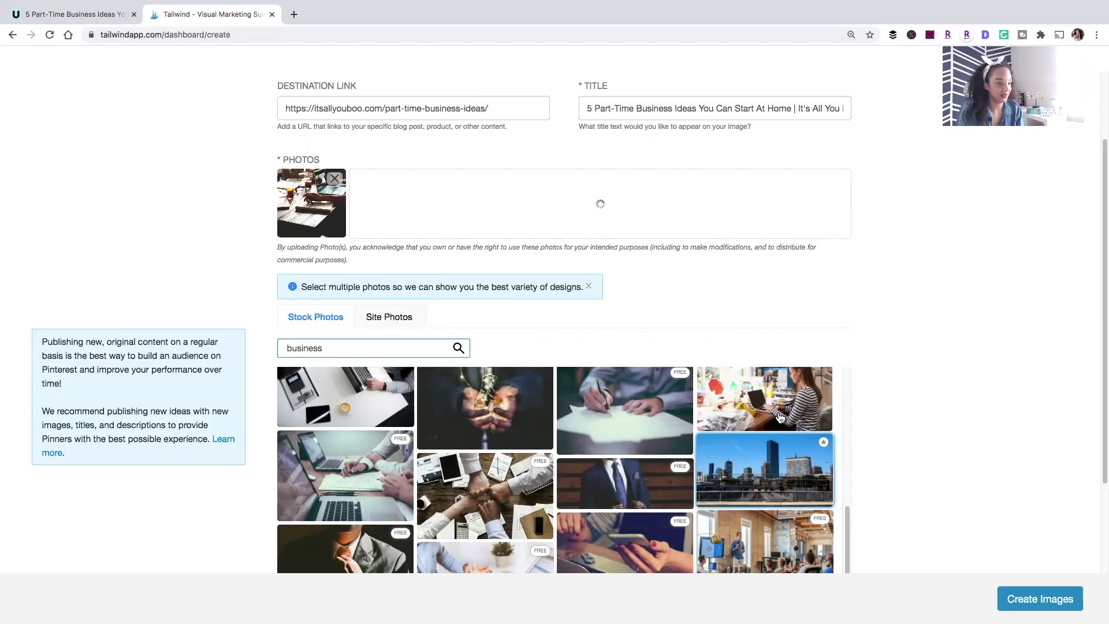
pyautogui.click(788, 428)
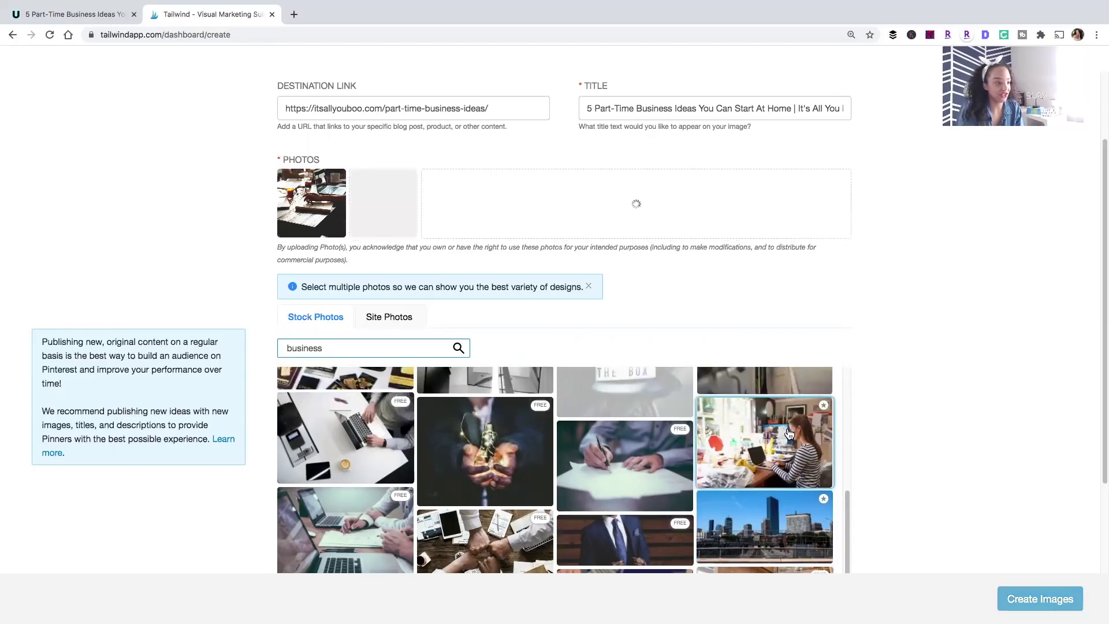
# Step: Add the laptop on white desk, woman at laptop and desk with monitor photos
pyautogui.scroll(-3, 789, 433)
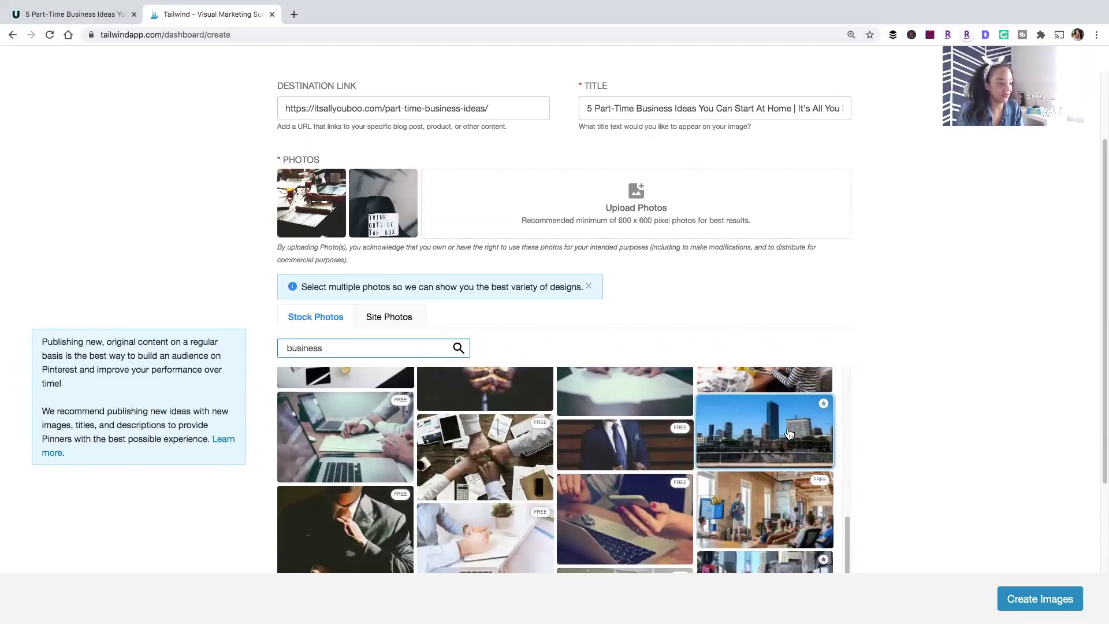
pyautogui.scroll(-3, 790, 434)
pyautogui.click(528, 468)
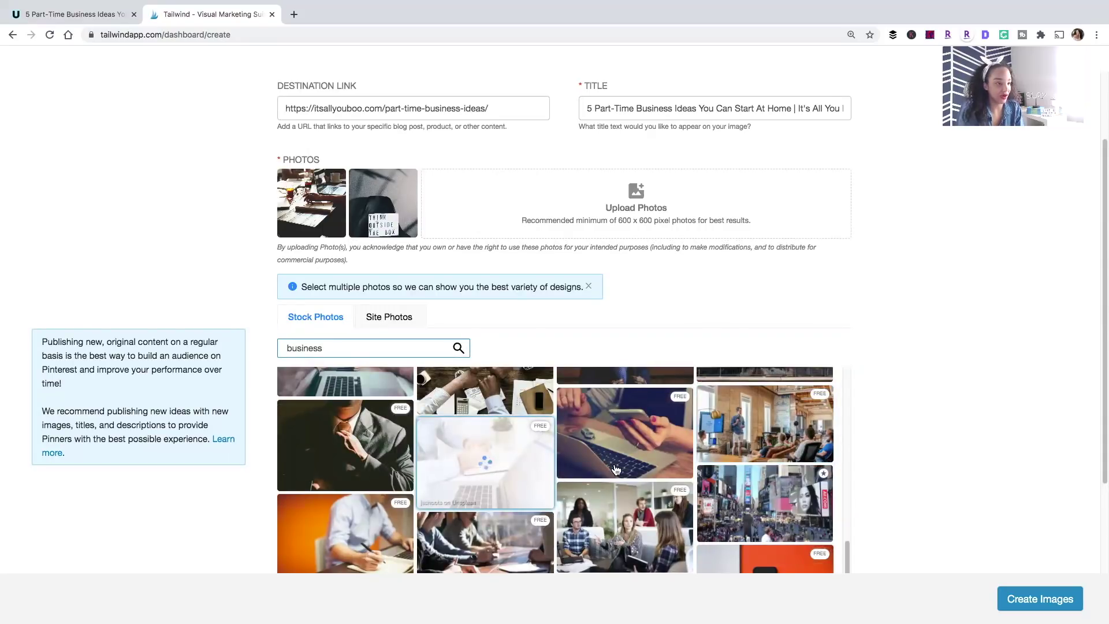
pyautogui.scroll(-5, 616, 469)
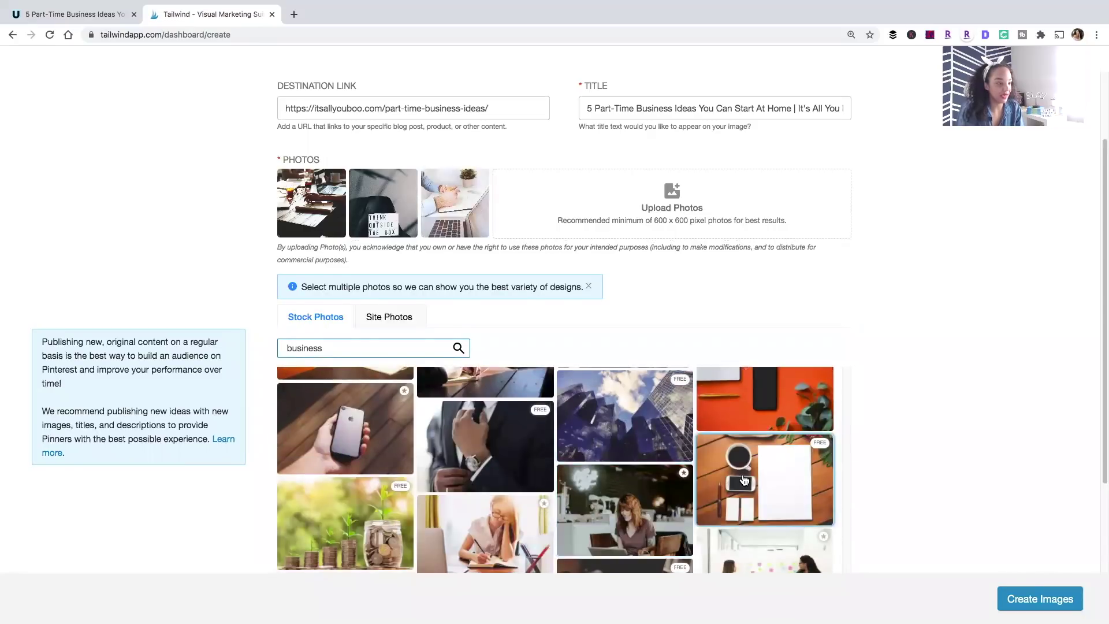
pyautogui.scroll(-3, 744, 479)
pyautogui.scroll(-4, 744, 480)
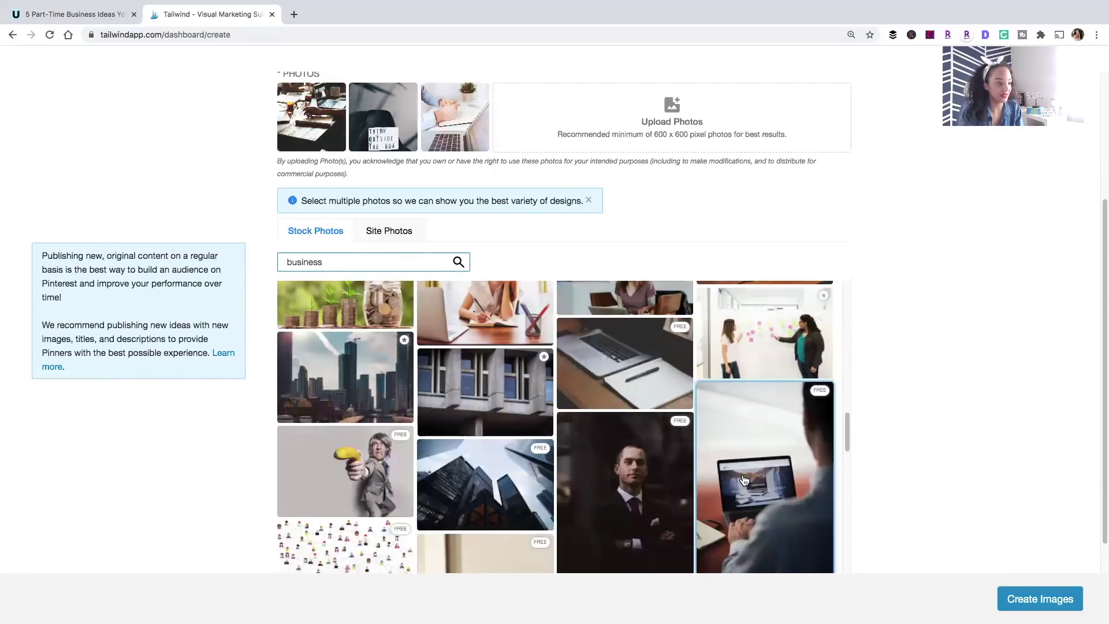
pyautogui.scroll(-5, 744, 480)
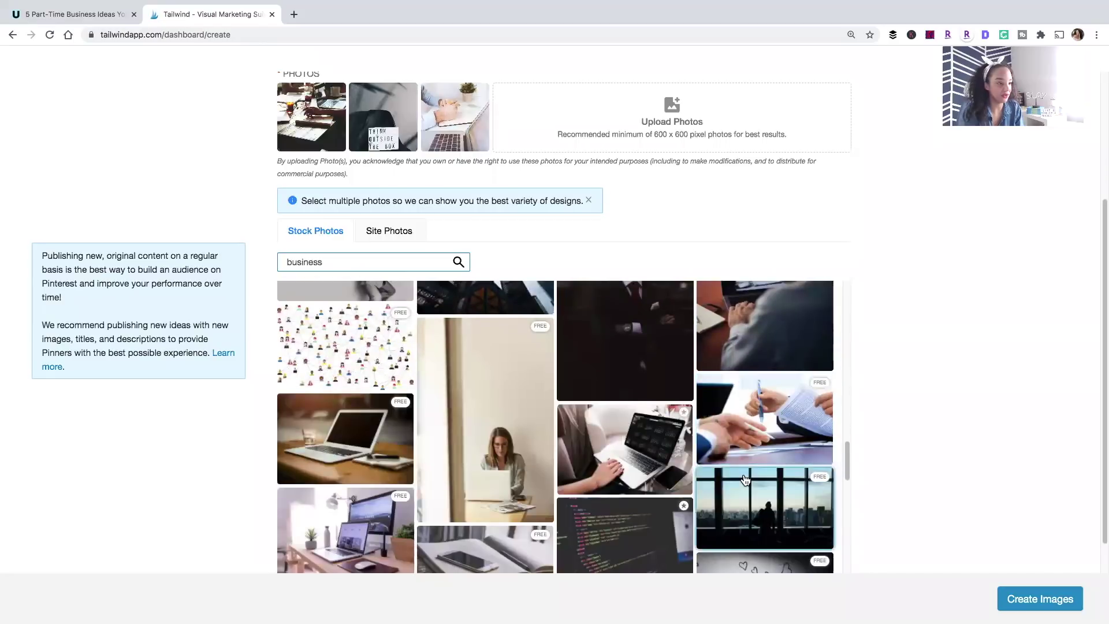
pyautogui.click(518, 458)
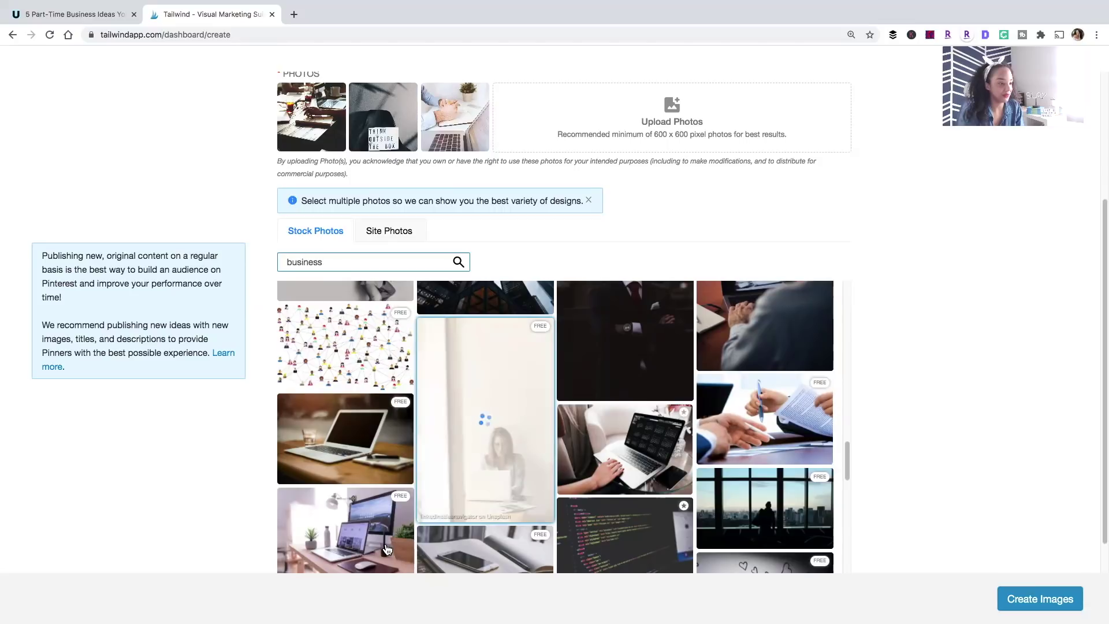
pyautogui.scroll(-1, 387, 549)
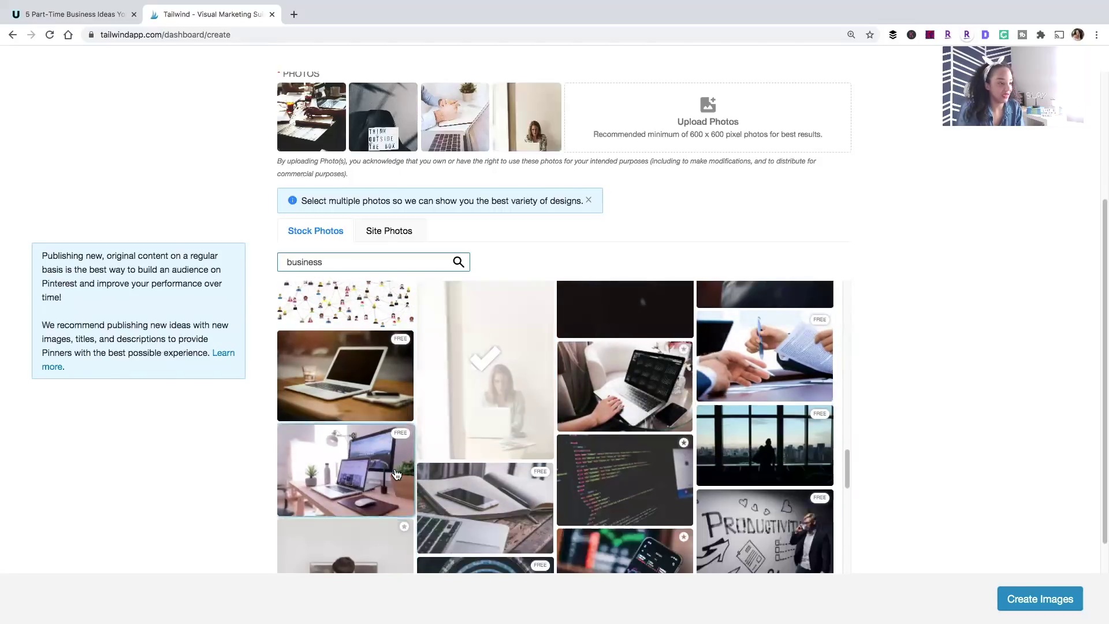
pyautogui.click(397, 474)
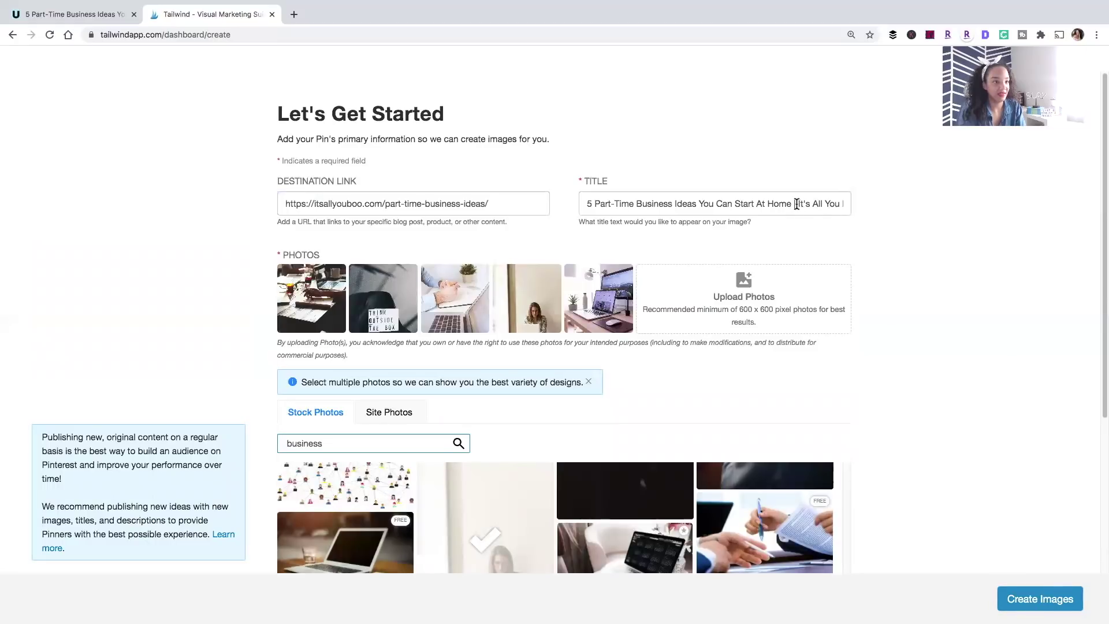
# Step: Remove the blog name from the end of the pin title
pyautogui.click(795, 204)
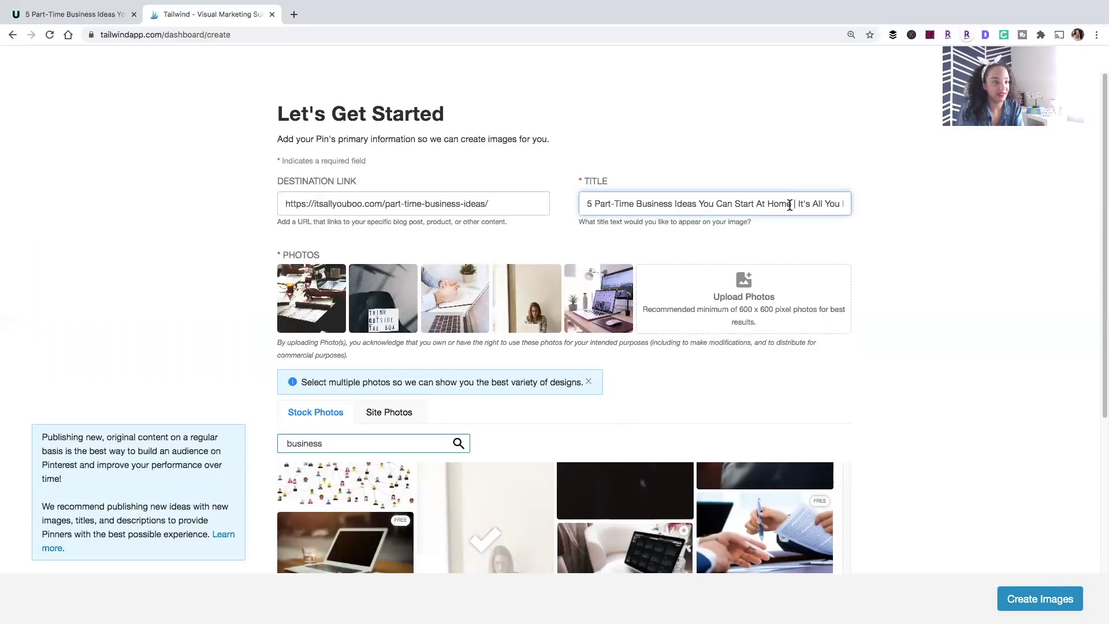
pyautogui.moveTo(796, 206); pyautogui.dragTo(896, 210)
pyautogui.press('BackSpace')
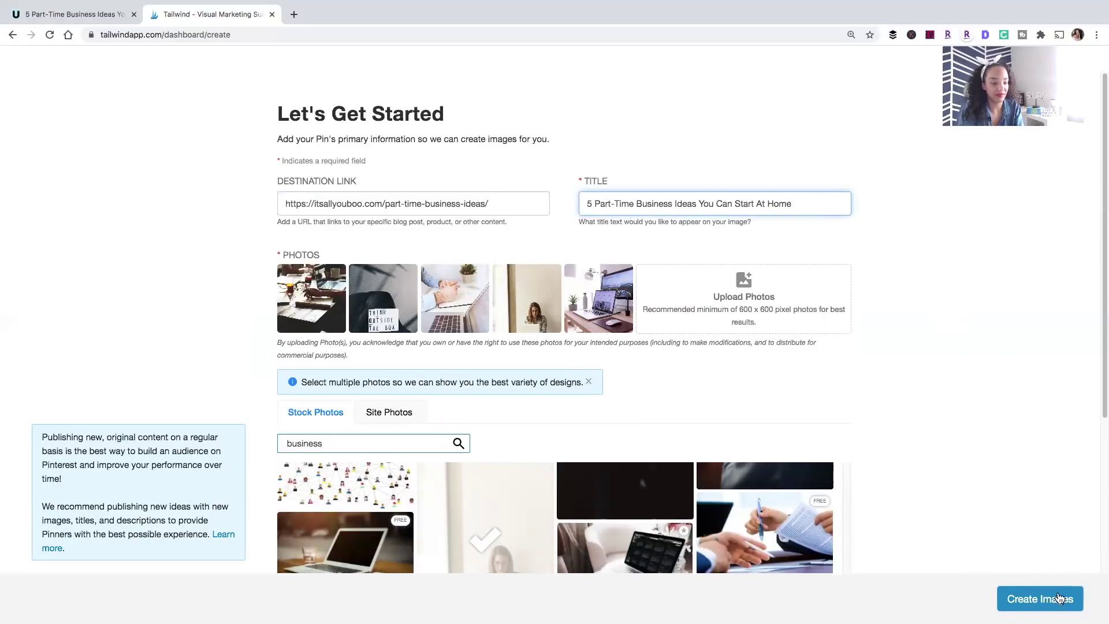
# Step: Generate pin designs and select the dark laptop design with a gold 5 and the top row's last card
pyautogui.click(1062, 595)
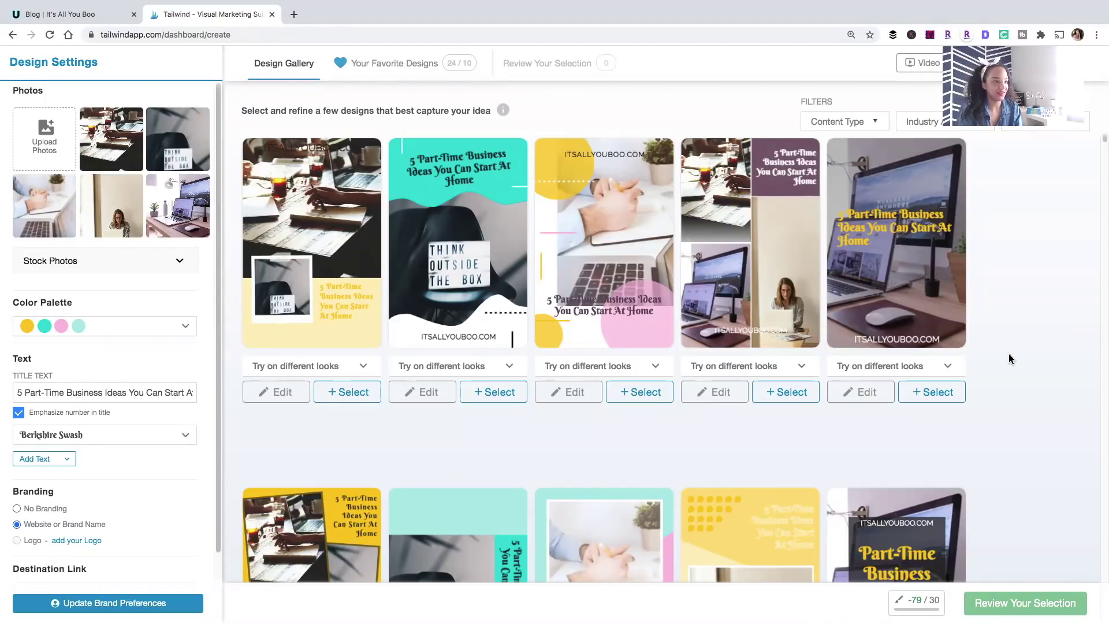
pyautogui.scroll(-1, 1009, 359)
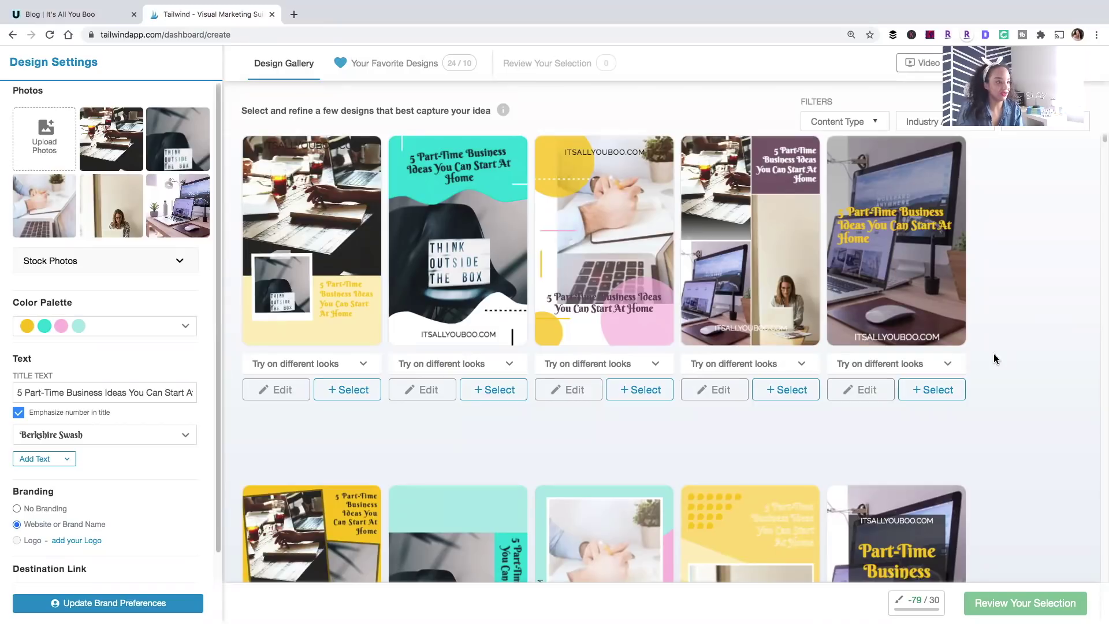
pyautogui.scroll(-5, 995, 358)
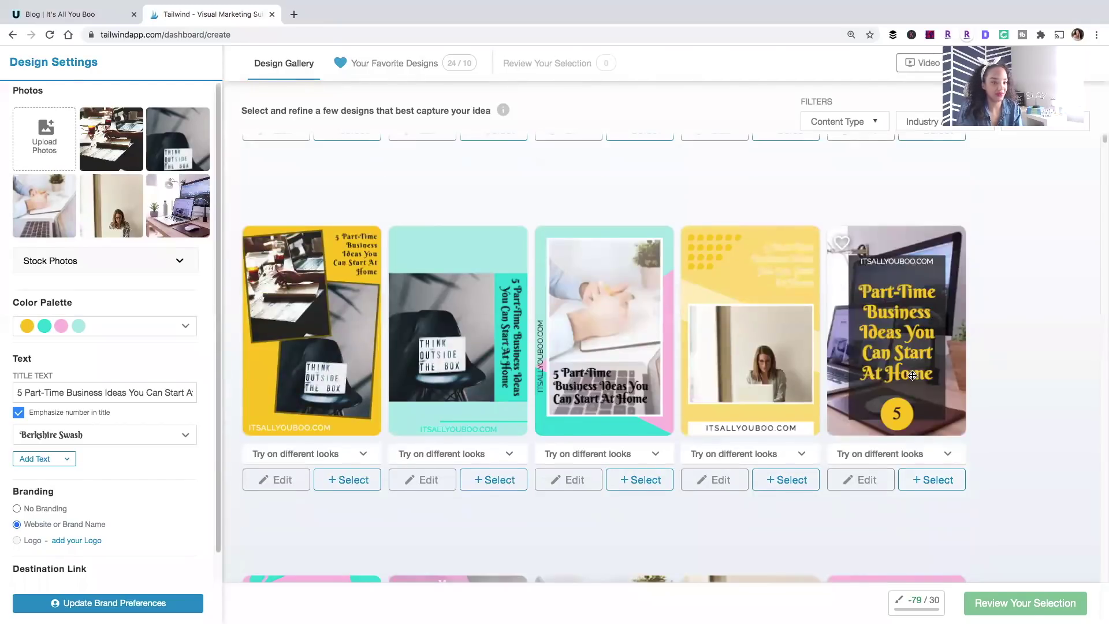
pyautogui.click(910, 481)
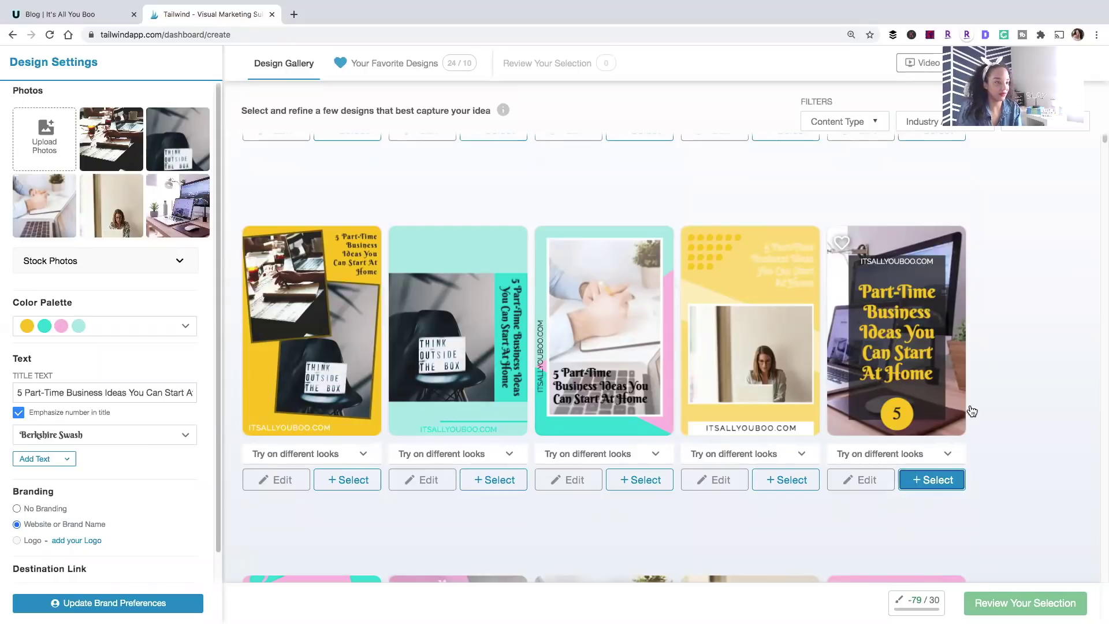
pyautogui.scroll(-3, 970, 405)
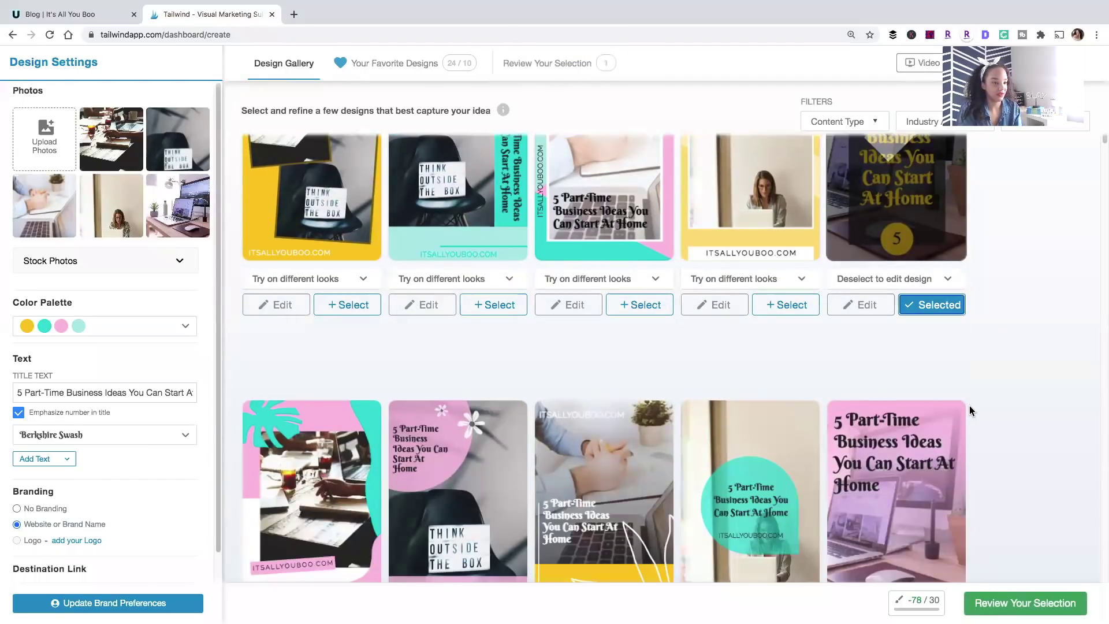
pyautogui.scroll(-4, 982, 406)
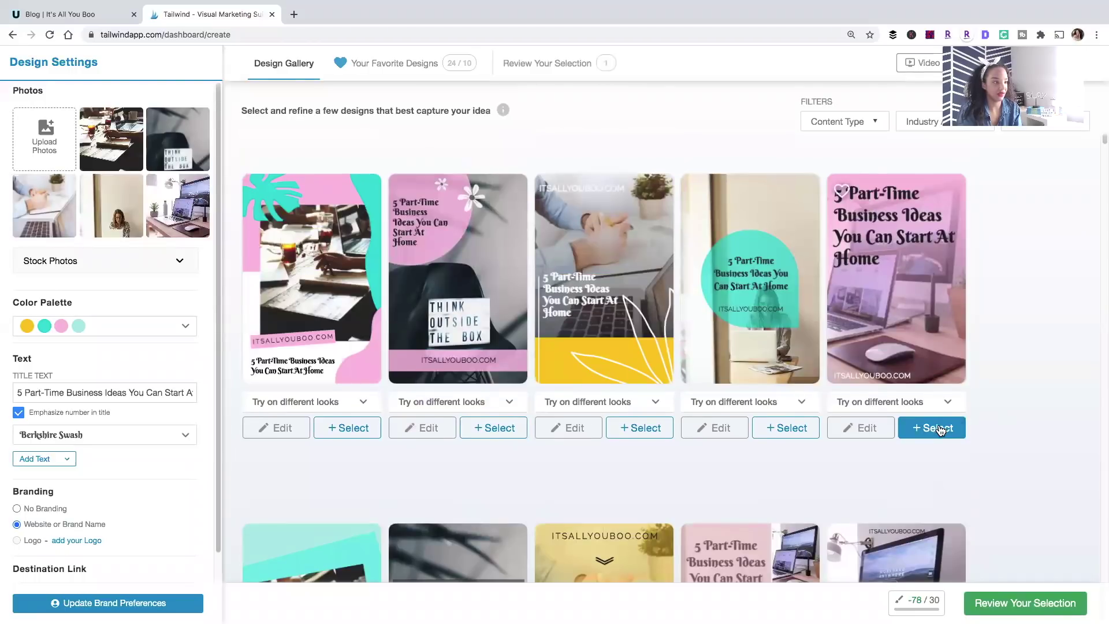
pyautogui.click(939, 428)
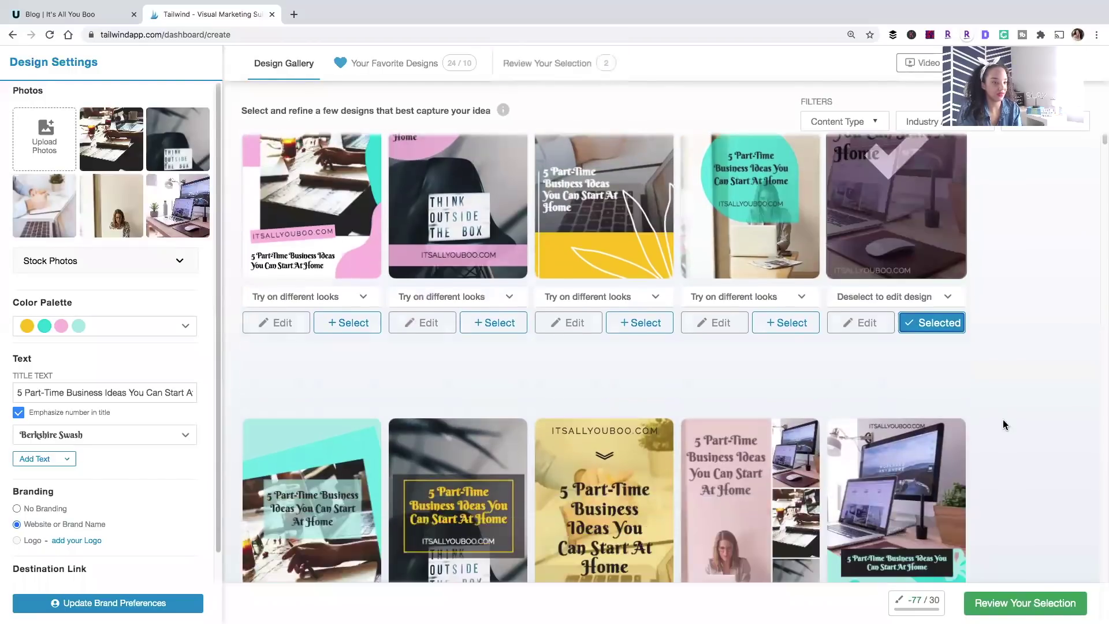
pyautogui.scroll(-3, 1004, 425)
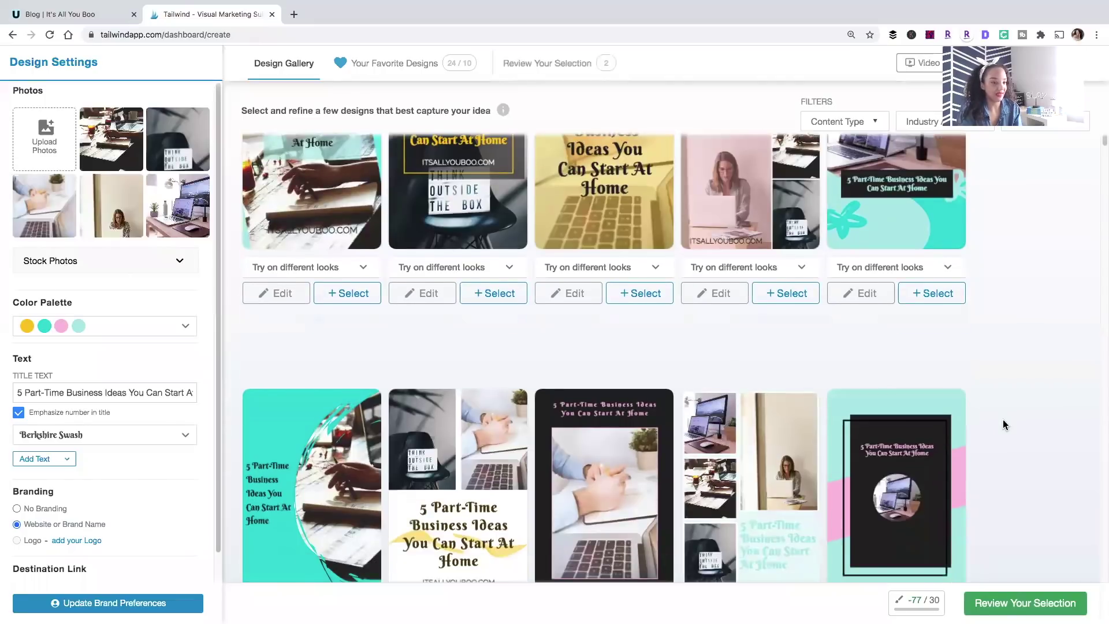
pyautogui.scroll(-6, 1004, 425)
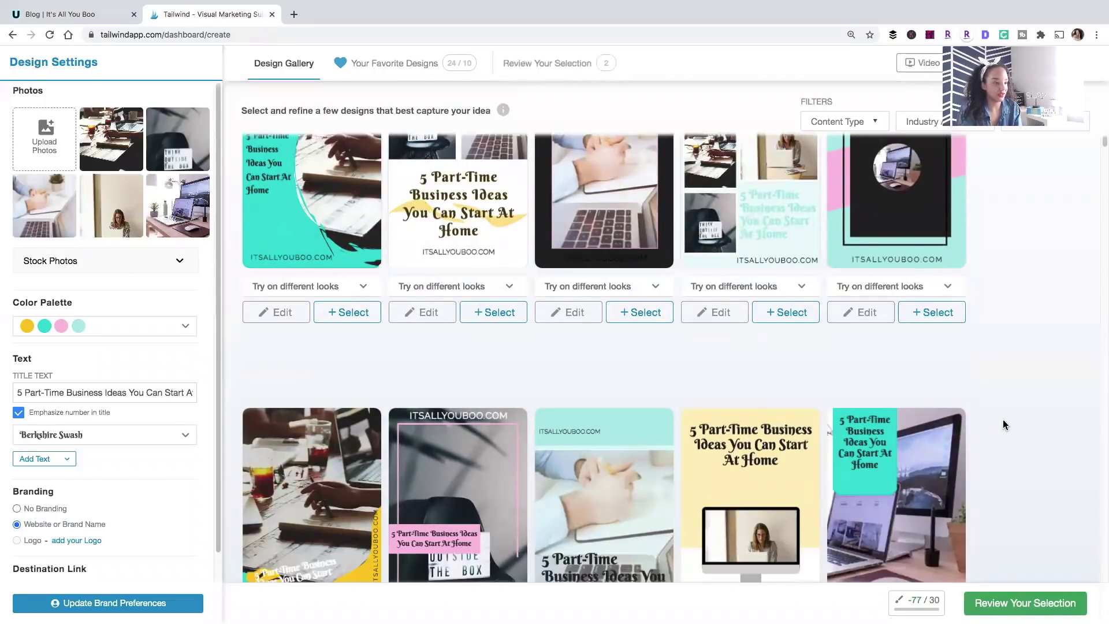
pyautogui.scroll(-4, 1003, 425)
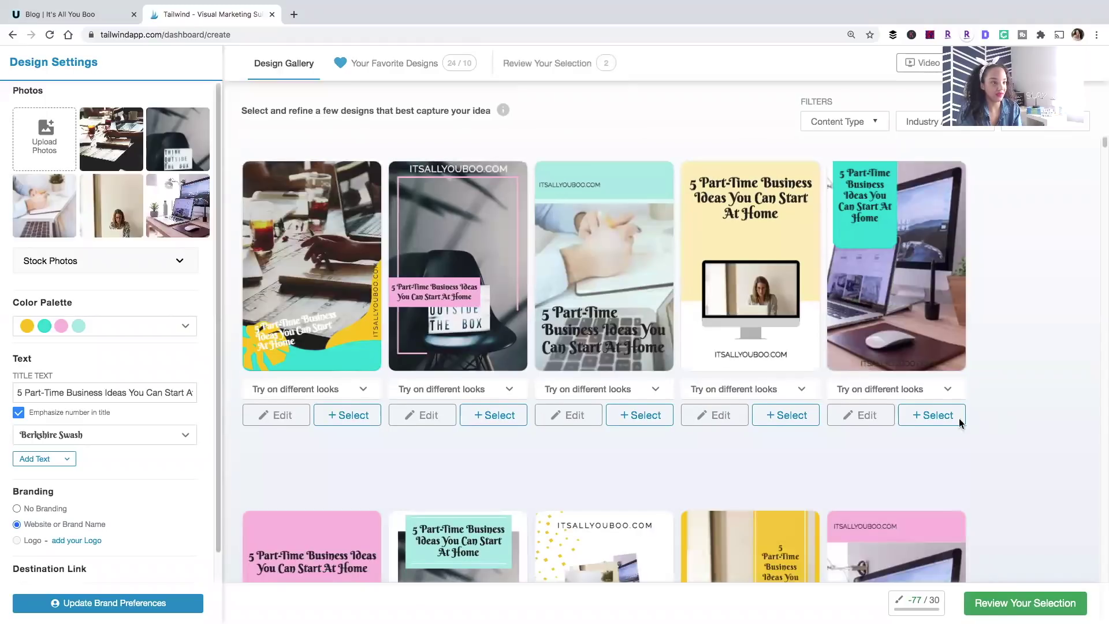
# Step: Restyle the fourth design with the Think Outside the Box photo and a pink background, then select it
pyautogui.click(800, 388)
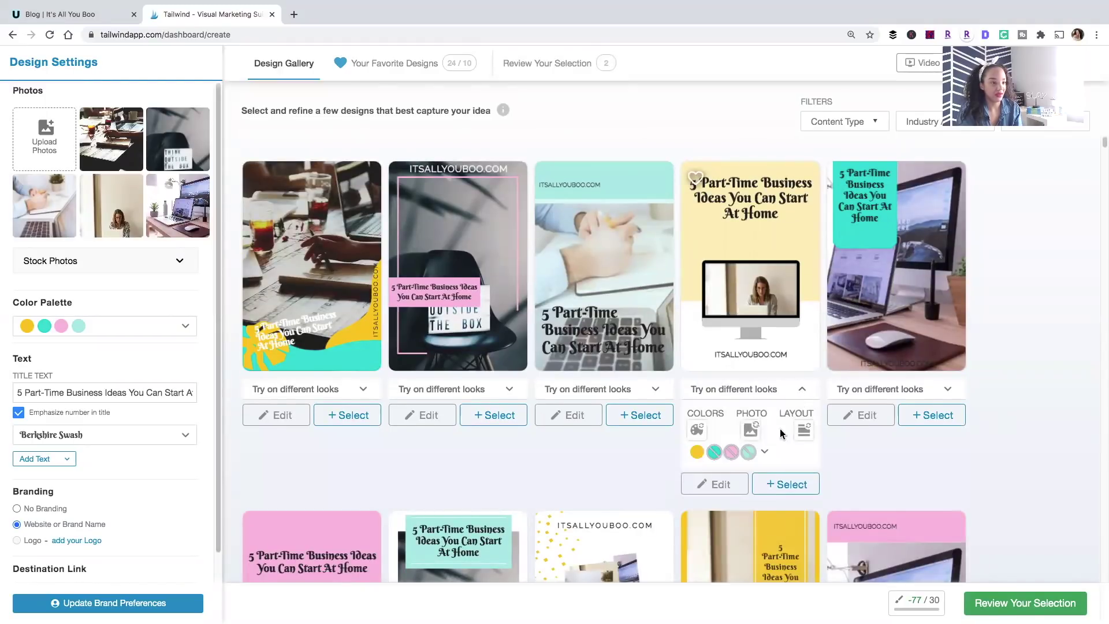
pyautogui.click(757, 434)
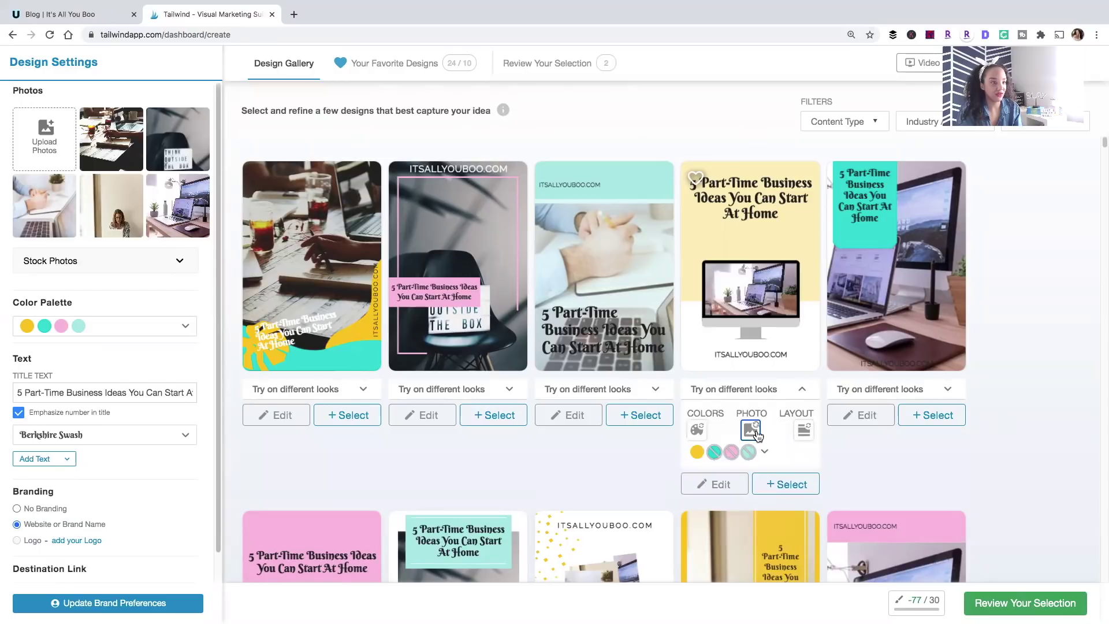
pyautogui.click(754, 434)
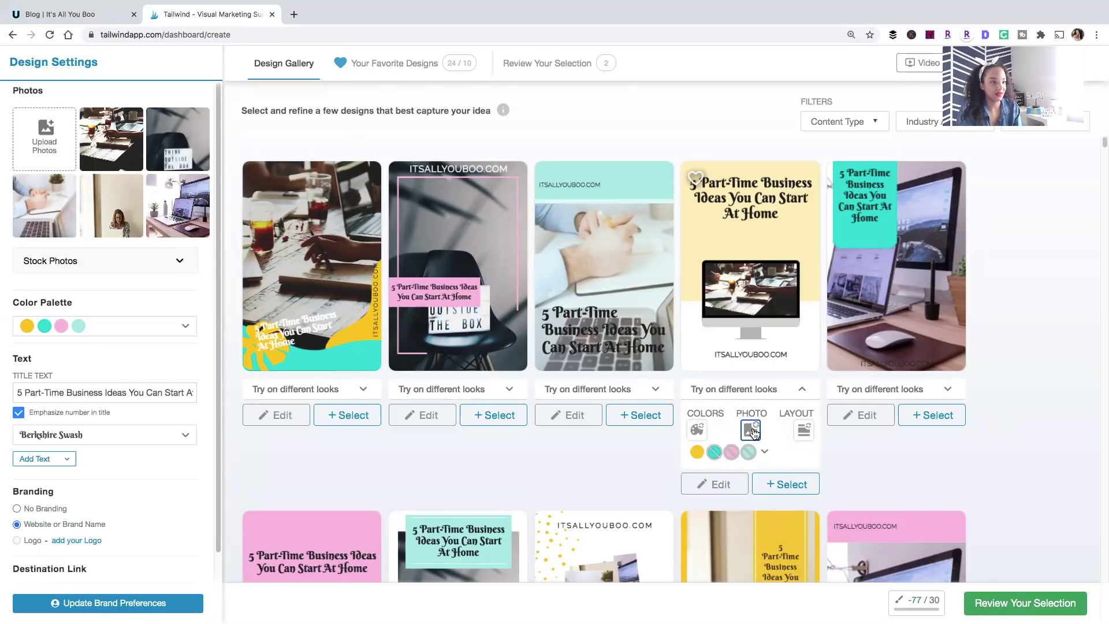
pyautogui.click(753, 433)
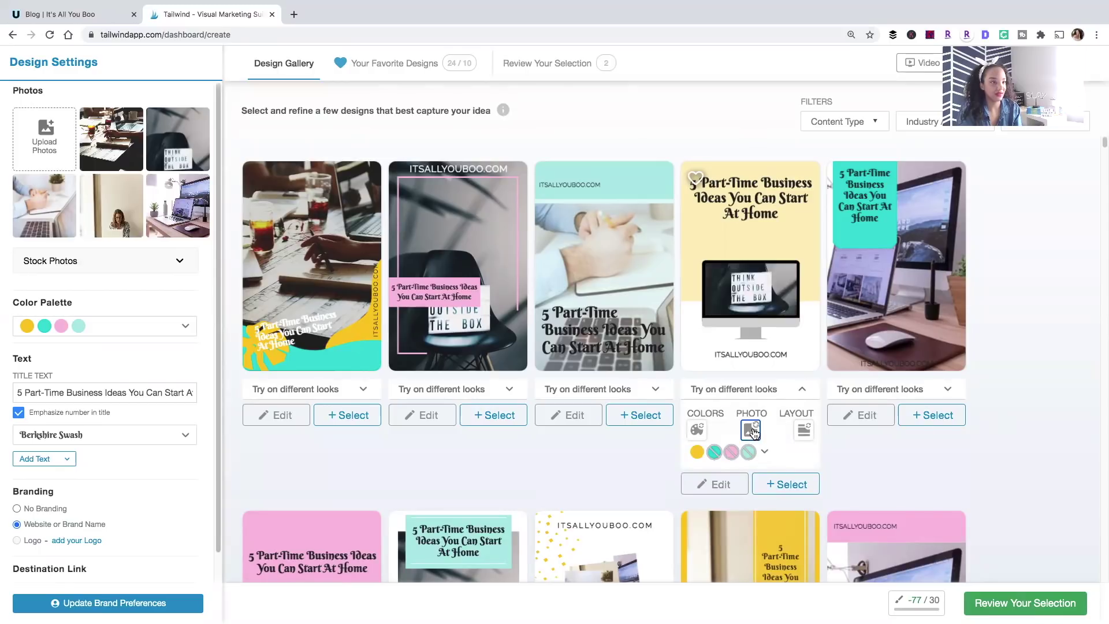
pyautogui.click(704, 435)
pyautogui.click(704, 435)
pyautogui.click(789, 485)
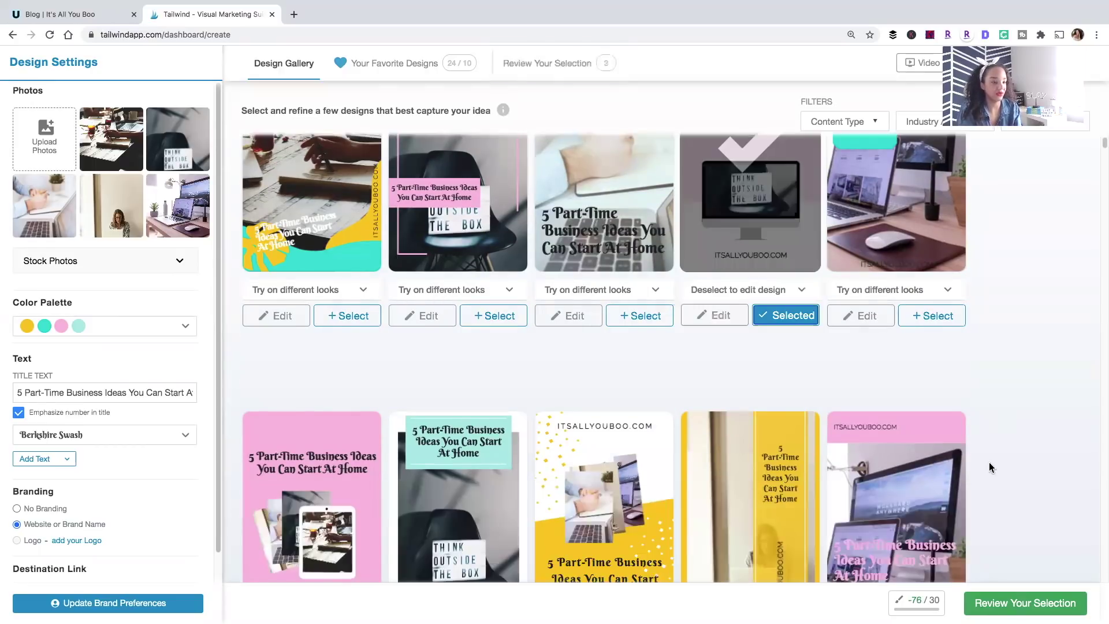
# Step: Select the teal design with the circular photo further down the gallery
pyautogui.scroll(-3, 991, 467)
pyautogui.scroll(-1, 989, 467)
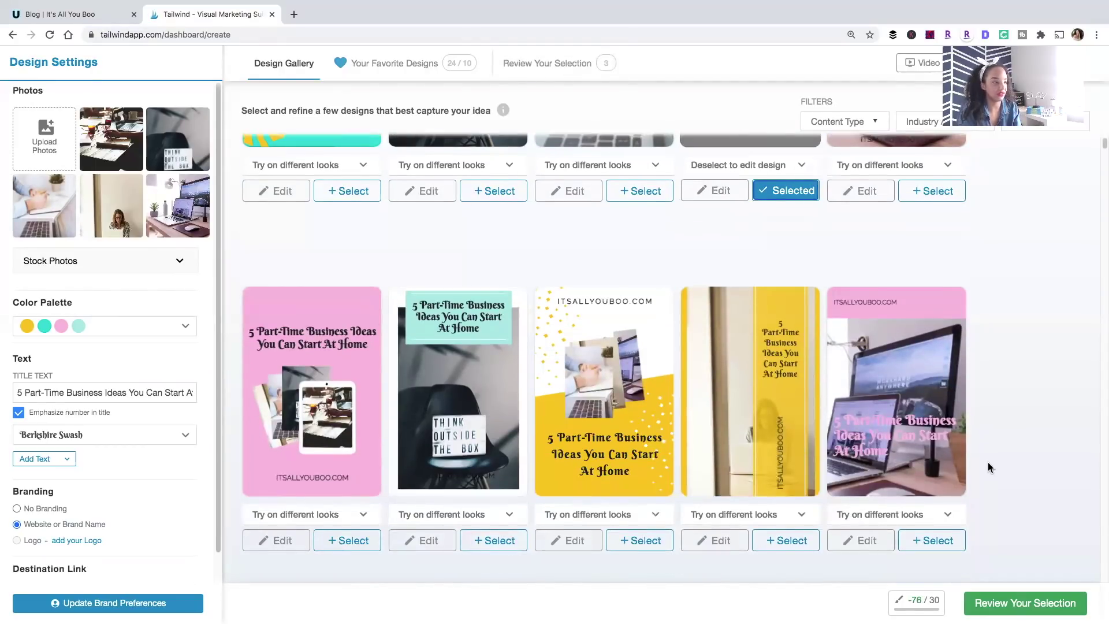
pyautogui.scroll(-5, 989, 466)
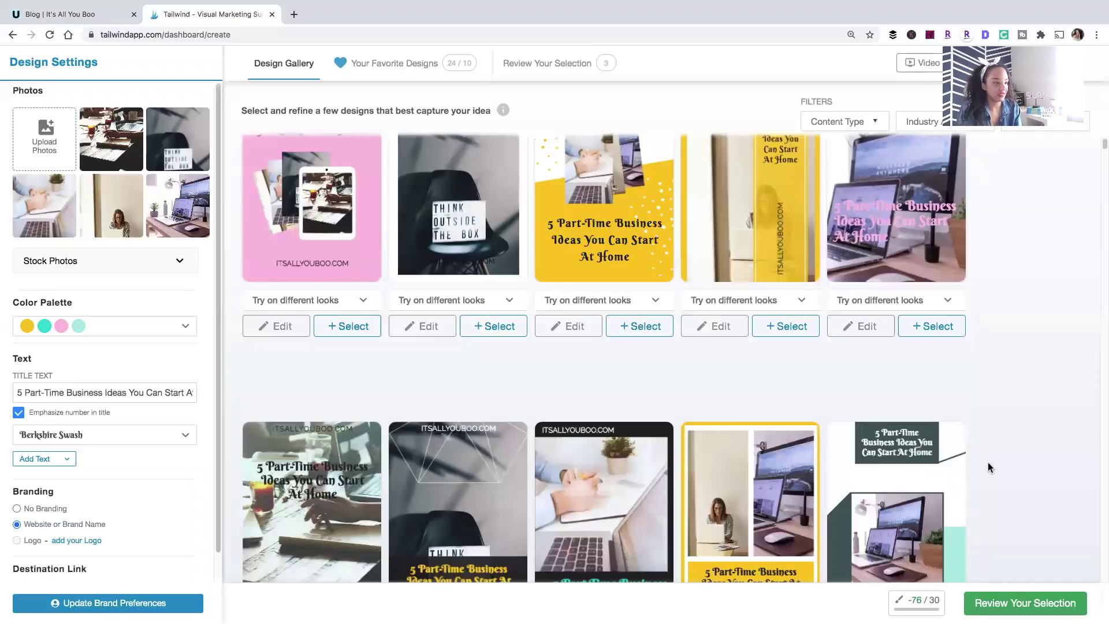
pyautogui.scroll(-5, 989, 467)
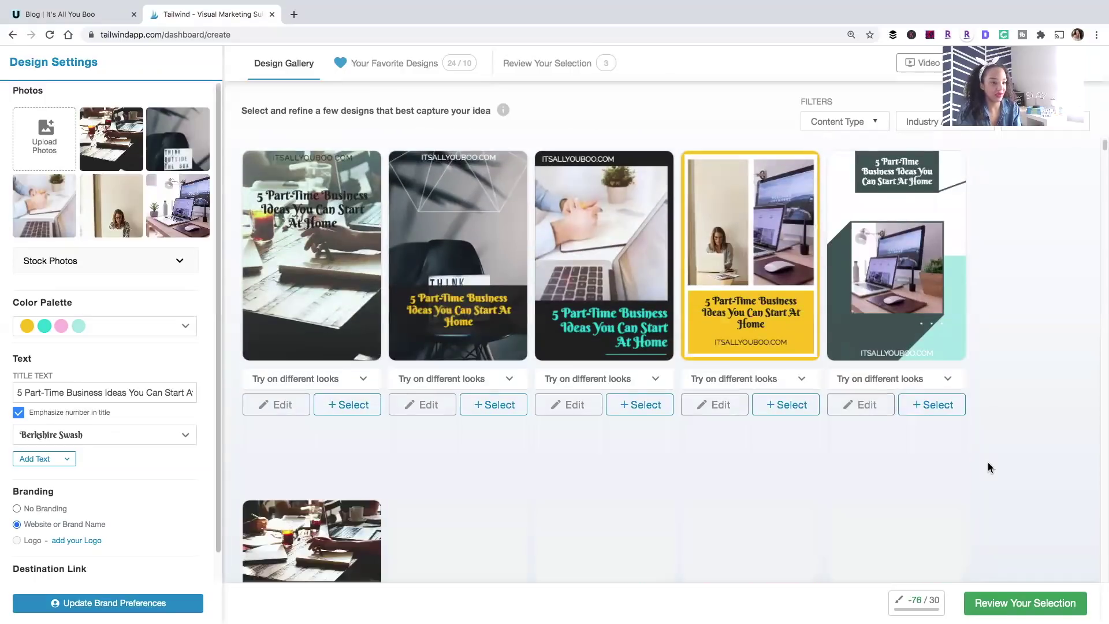
pyautogui.scroll(-3, 989, 467)
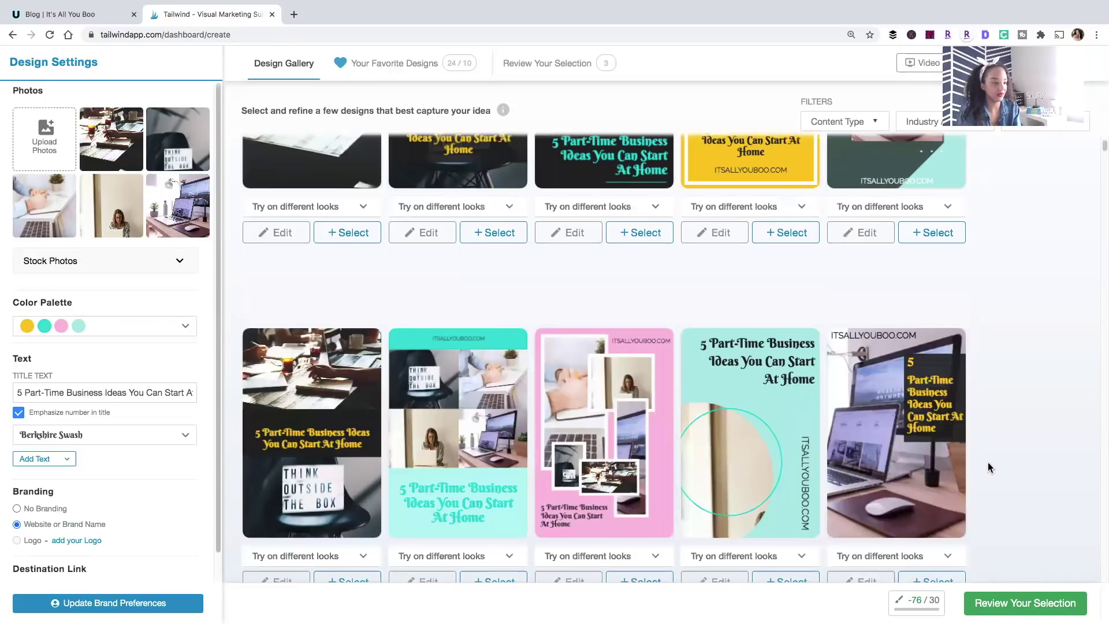
pyautogui.scroll(-10, 988, 467)
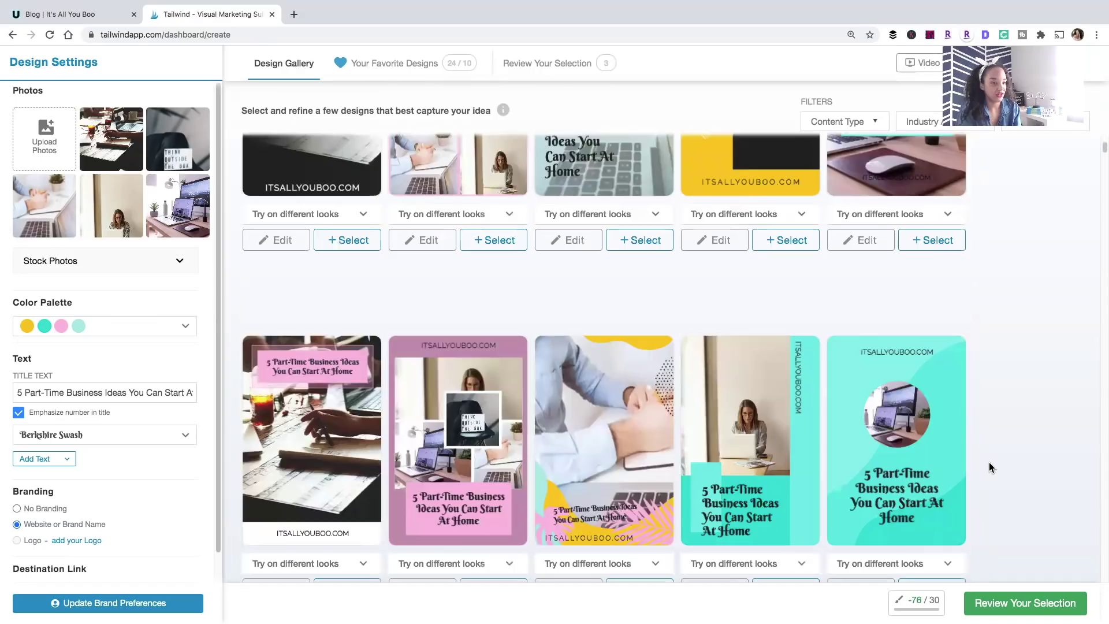
pyautogui.scroll(3, 991, 467)
pyautogui.scroll(-5, 990, 466)
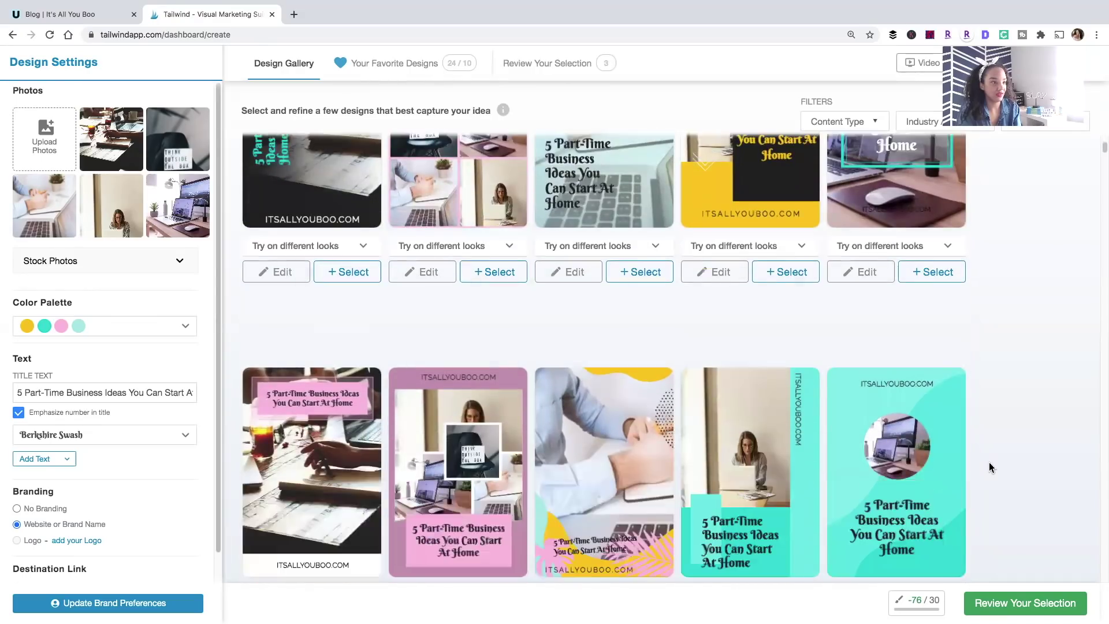
pyautogui.click(932, 434)
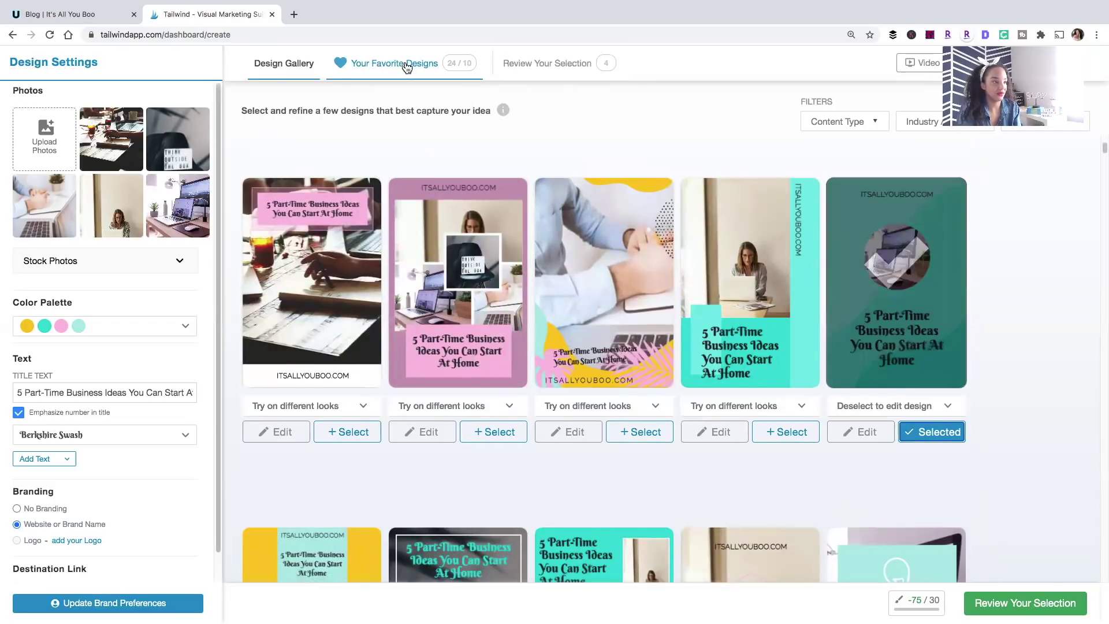
# Step: Select the pink woman-at-laptop design from Your Favorite Designs and review all five selections
pyautogui.click(407, 68)
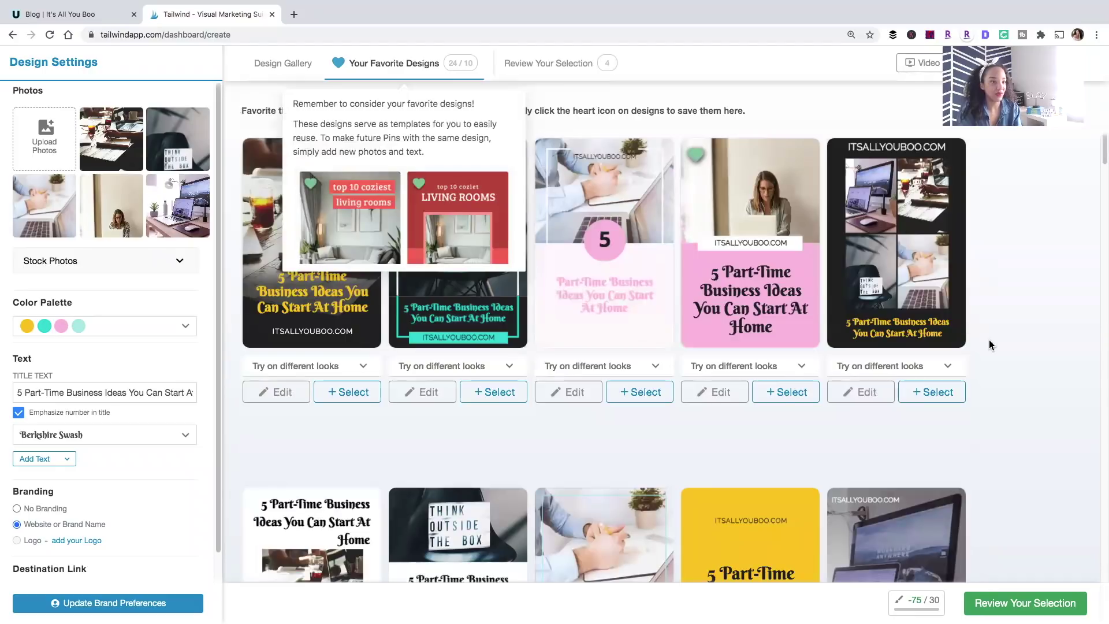
pyautogui.click(794, 396)
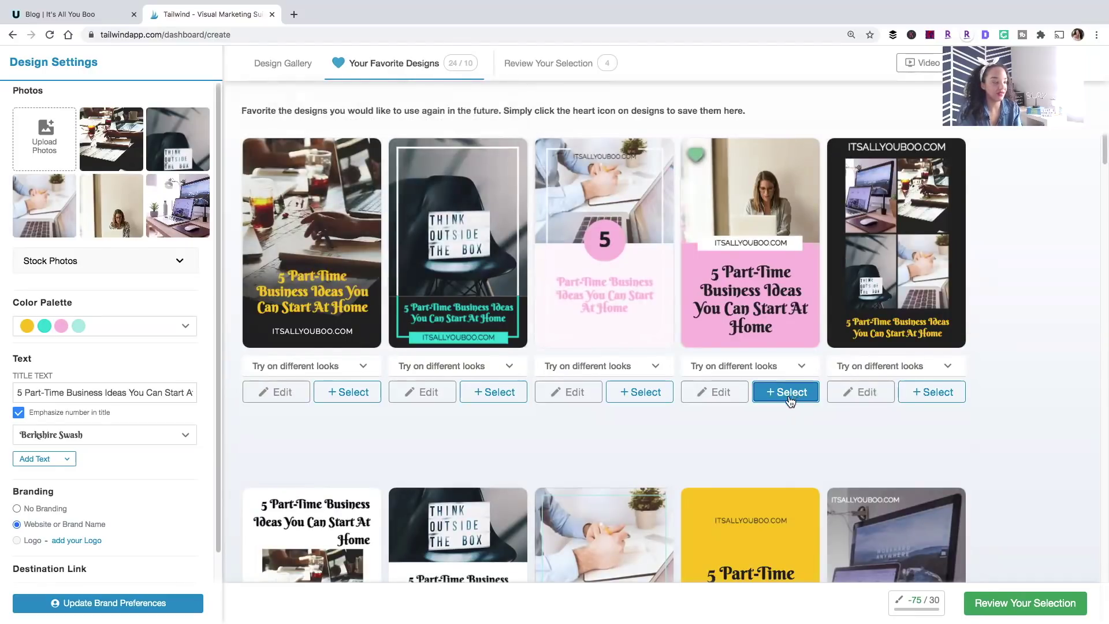
pyautogui.scroll(-1, 989, 425)
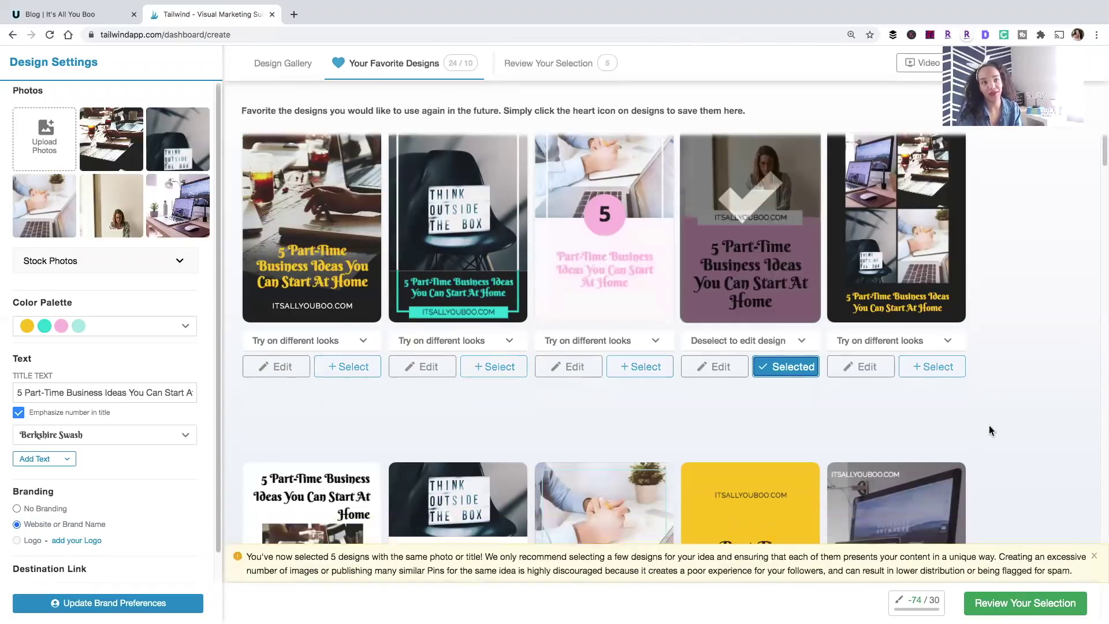
pyautogui.scroll(-3, 989, 425)
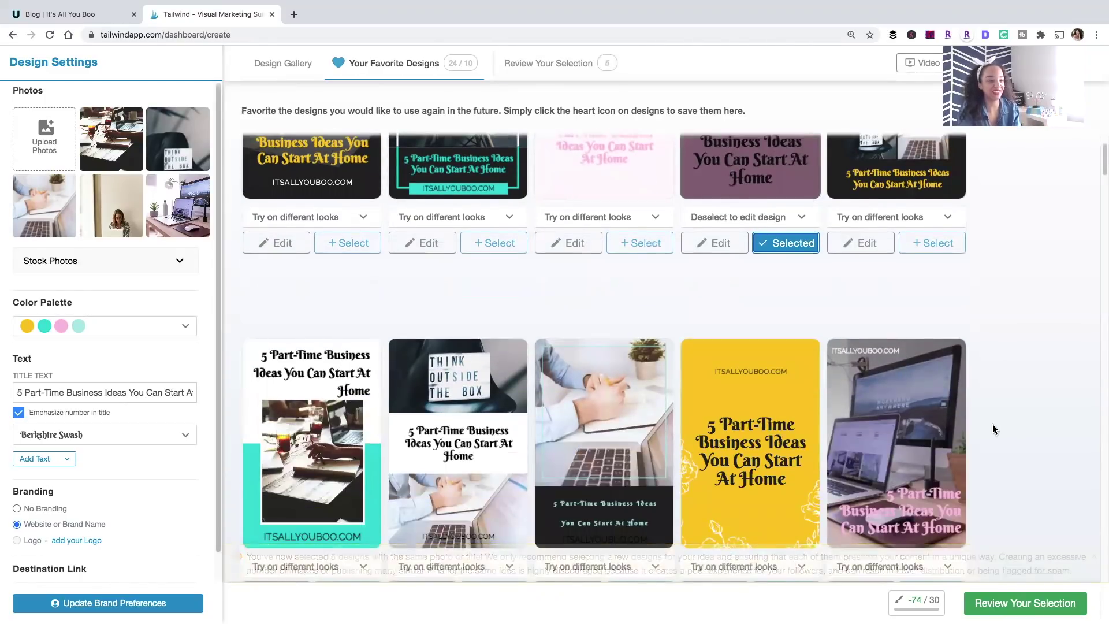
pyautogui.scroll(-5, 993, 424)
pyautogui.scroll(9, 993, 424)
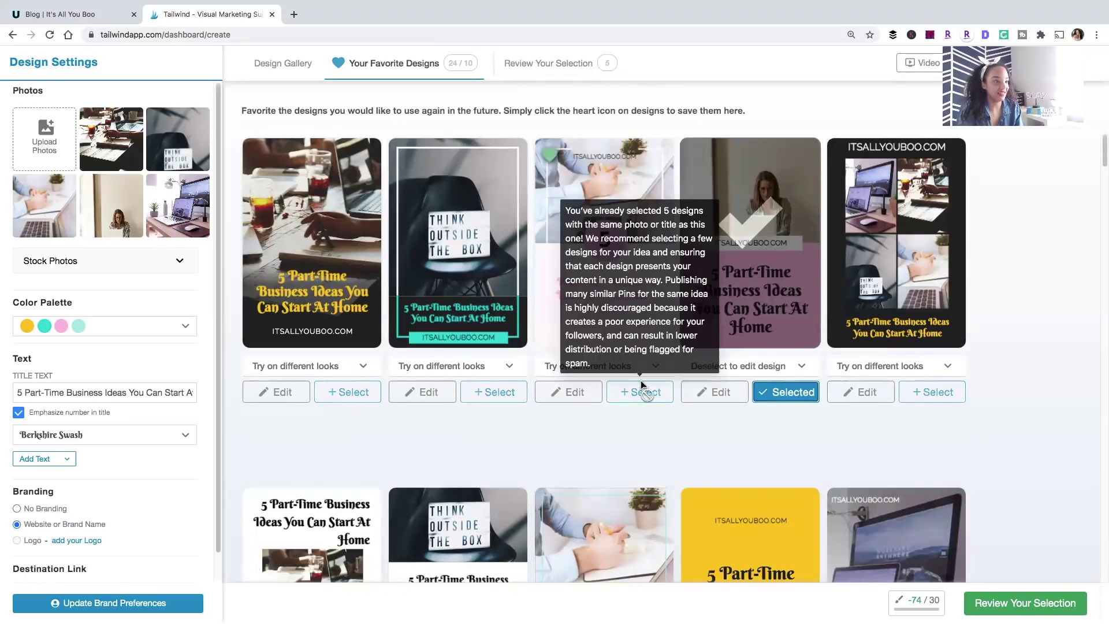
pyautogui.click(562, 76)
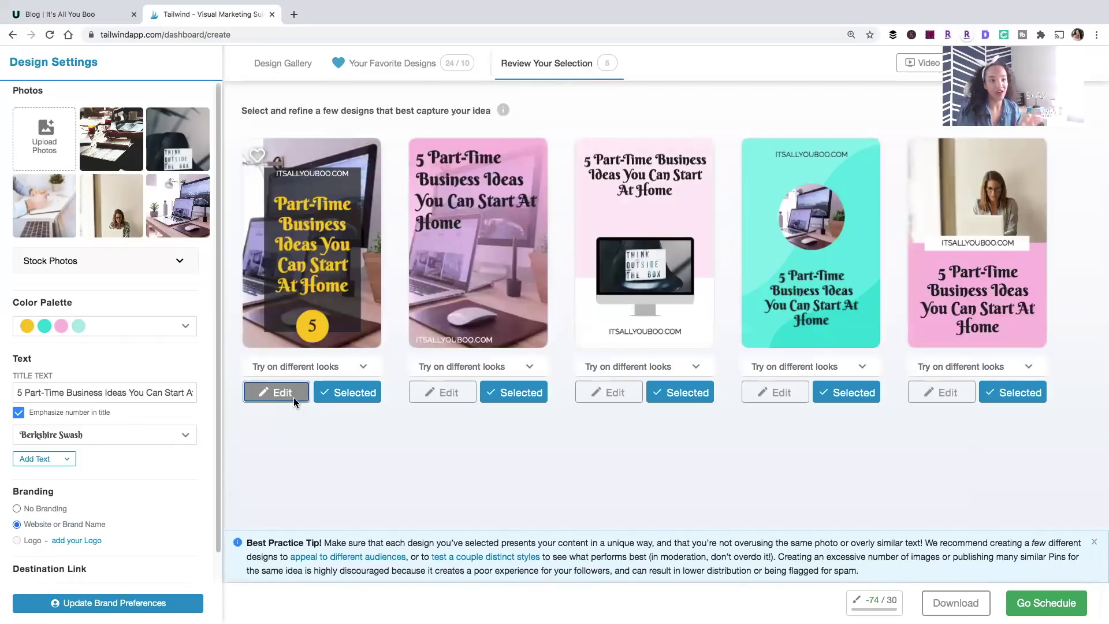
# Step: On the first pin, move the 5 circle to the top and set the website text to size 40, spacing 0
pyautogui.click(294, 397)
pyautogui.click(575, 477)
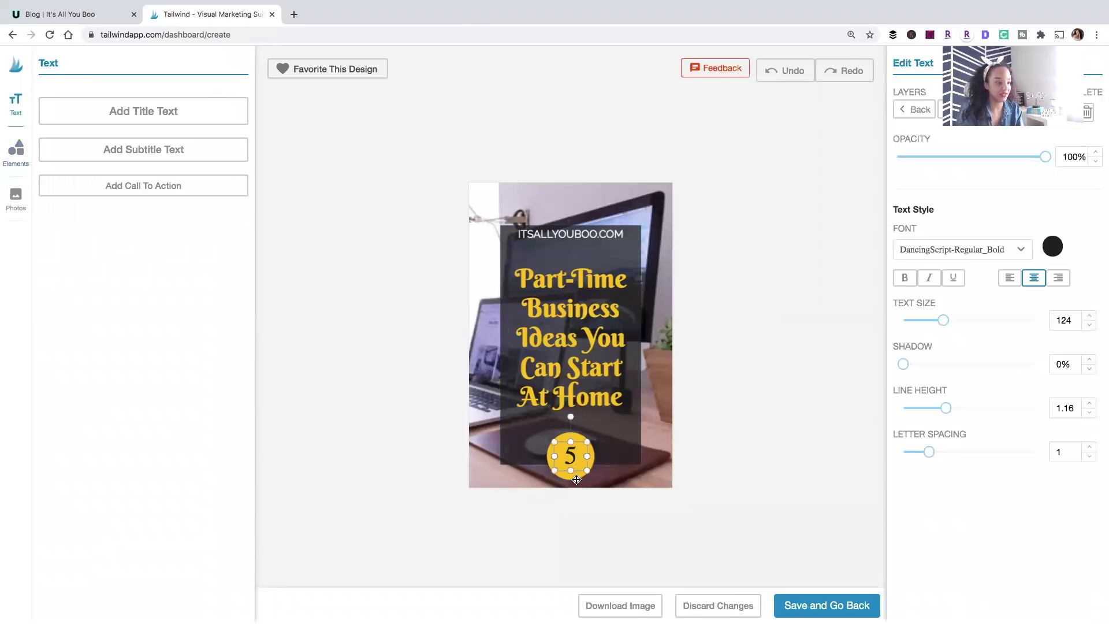
pyautogui.moveTo(577, 478); pyautogui.dragTo(616, 459)
pyautogui.doubleClick(1061, 320)
pyautogui.write('40')
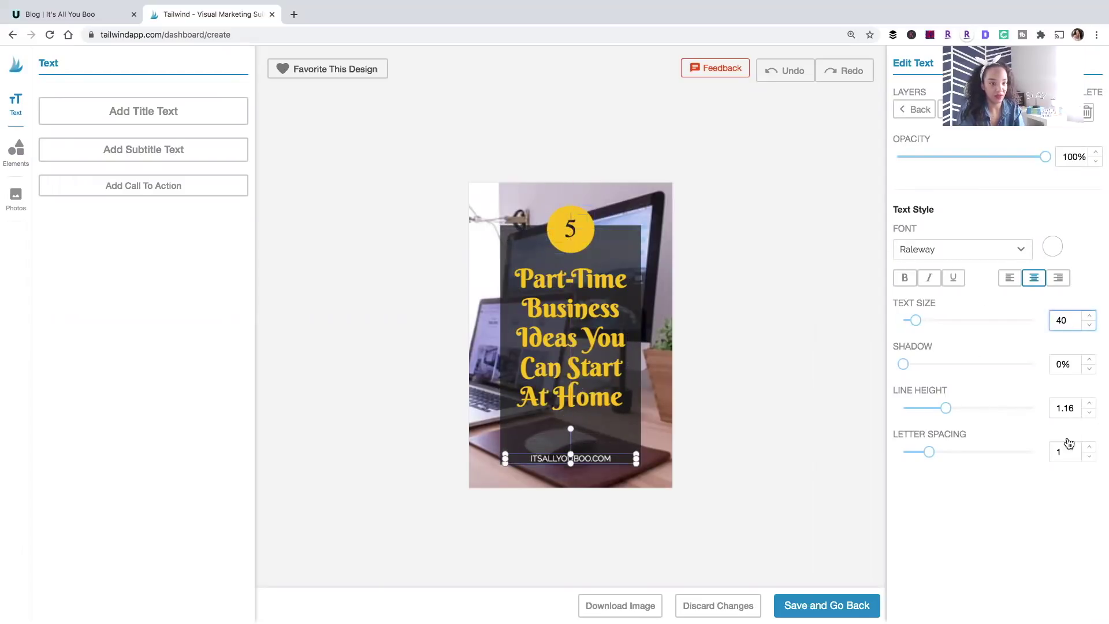
pyautogui.click(1069, 449)
pyautogui.write('00')
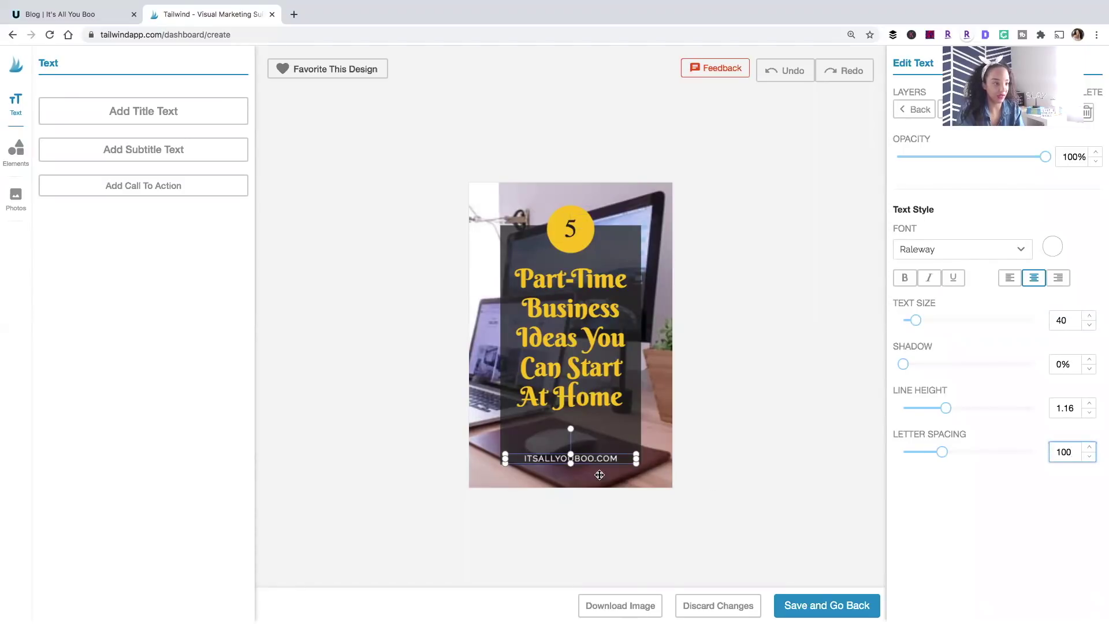
pyautogui.click(676, 474)
pyautogui.moveTo(597, 459); pyautogui.dragTo(600, 450)
pyautogui.moveTo(587, 348); pyautogui.dragTo(587, 364)
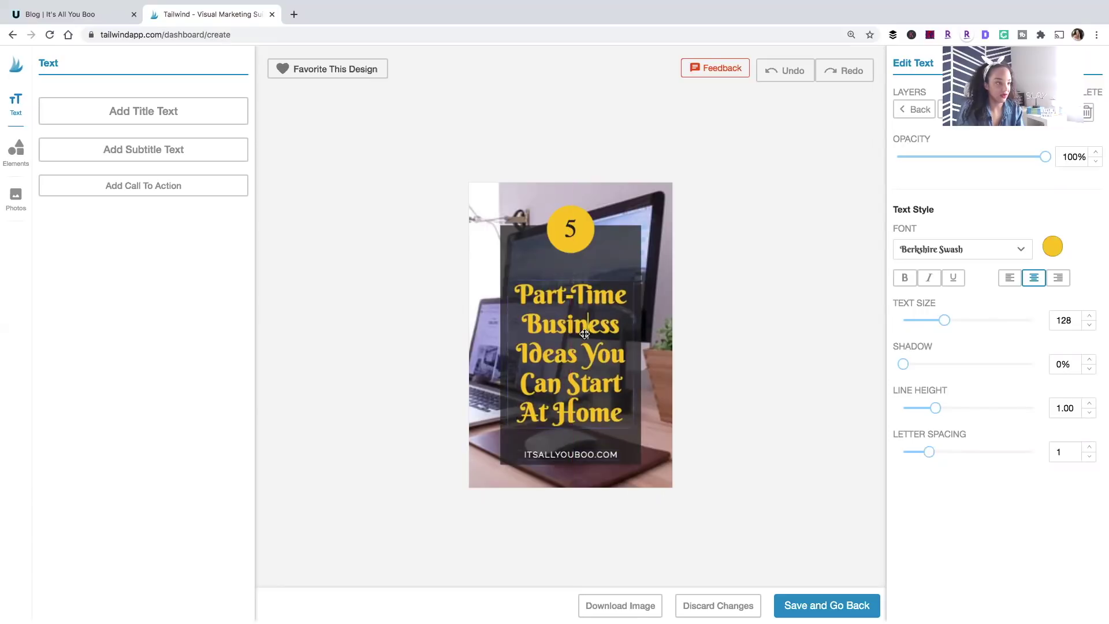
# Step: Clear the old title wording, move the title up, and add a 'you can start today' subtitle below
pyautogui.doubleClick(579, 298)
pyautogui.press('BackSpace')
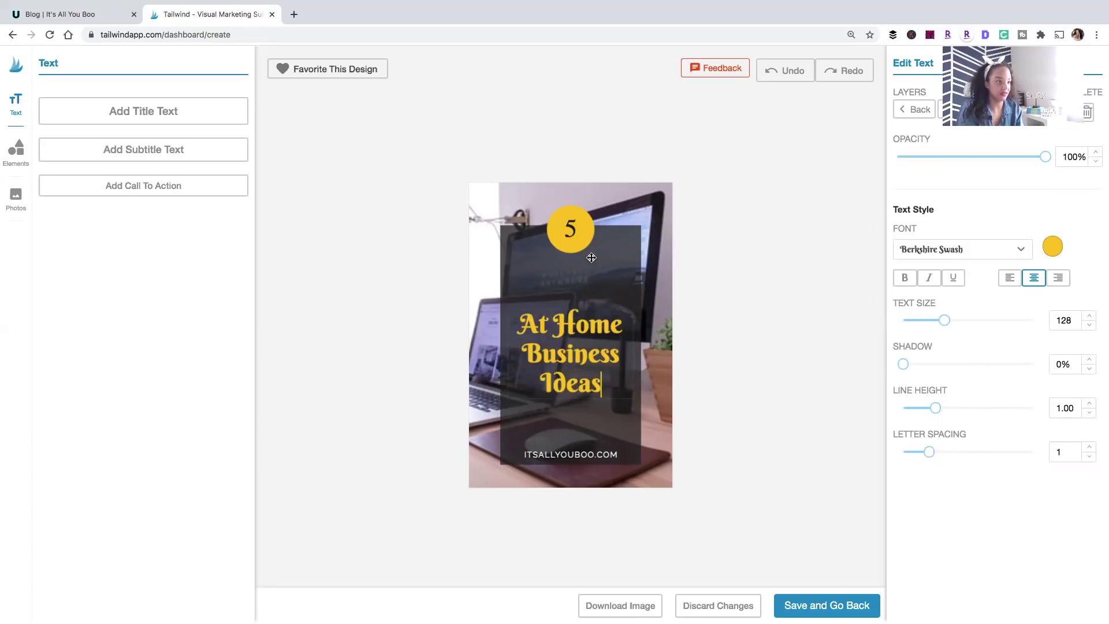
pyautogui.click(636, 345)
pyautogui.moveTo(605, 335); pyautogui.dragTo(605, 296)
pyautogui.click(198, 151)
pyautogui.moveTo(572, 335); pyautogui.dragTo(572, 396)
pyautogui.doubleClick(572, 396)
pyautogui.write('you can stat')
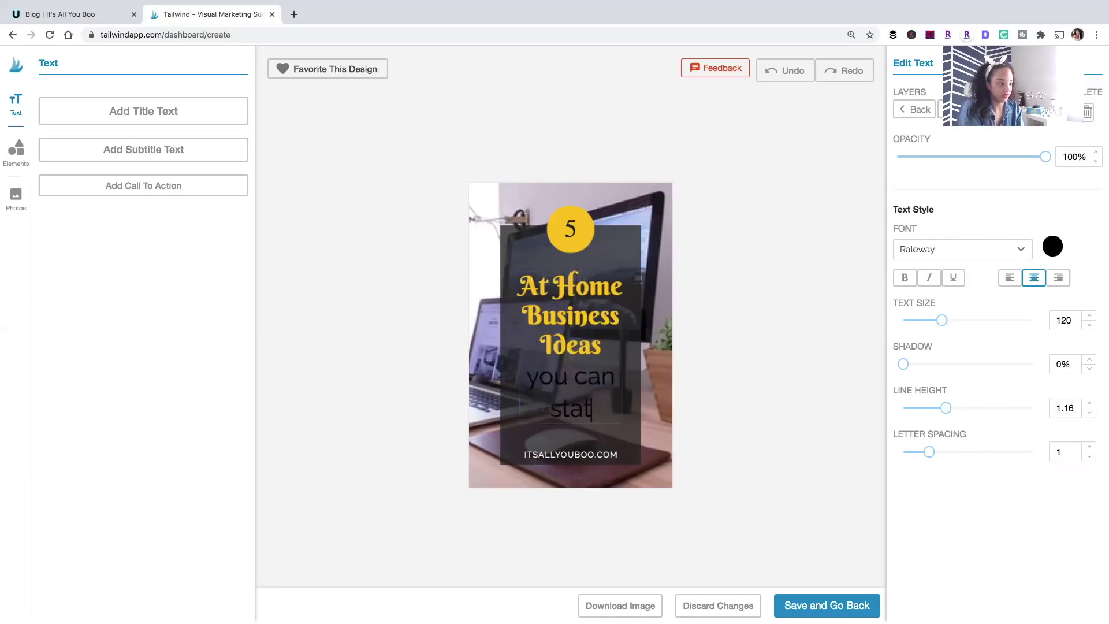
pyautogui.press('BackSpace')
pyautogui.write('rt today')
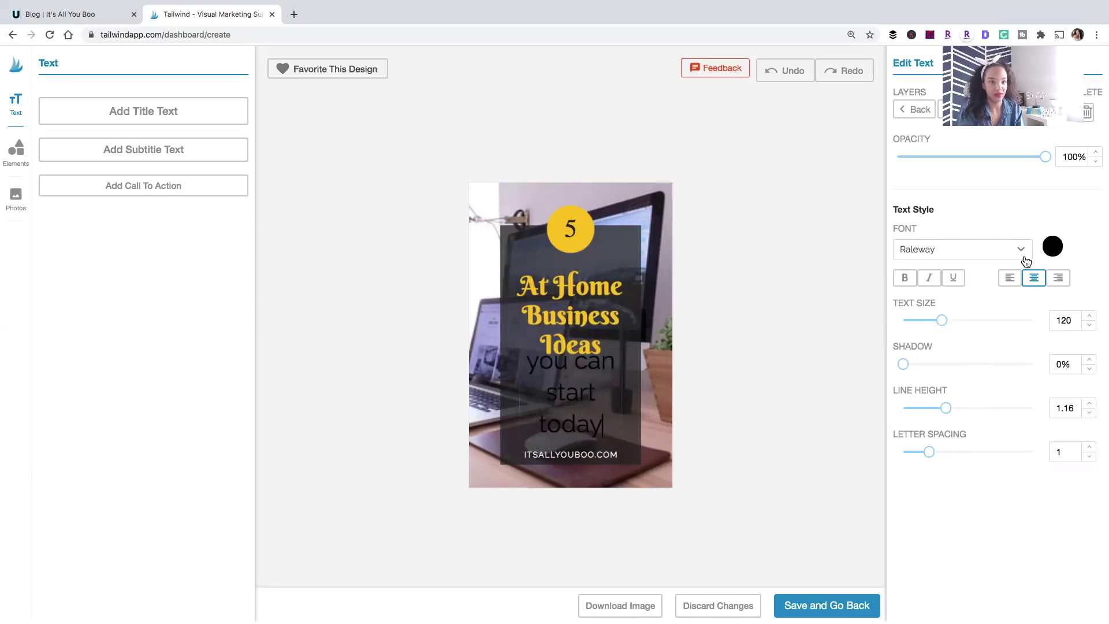
# Step: Make the subtitle white with text size 98 and line height 1.07
pyautogui.click(1053, 246)
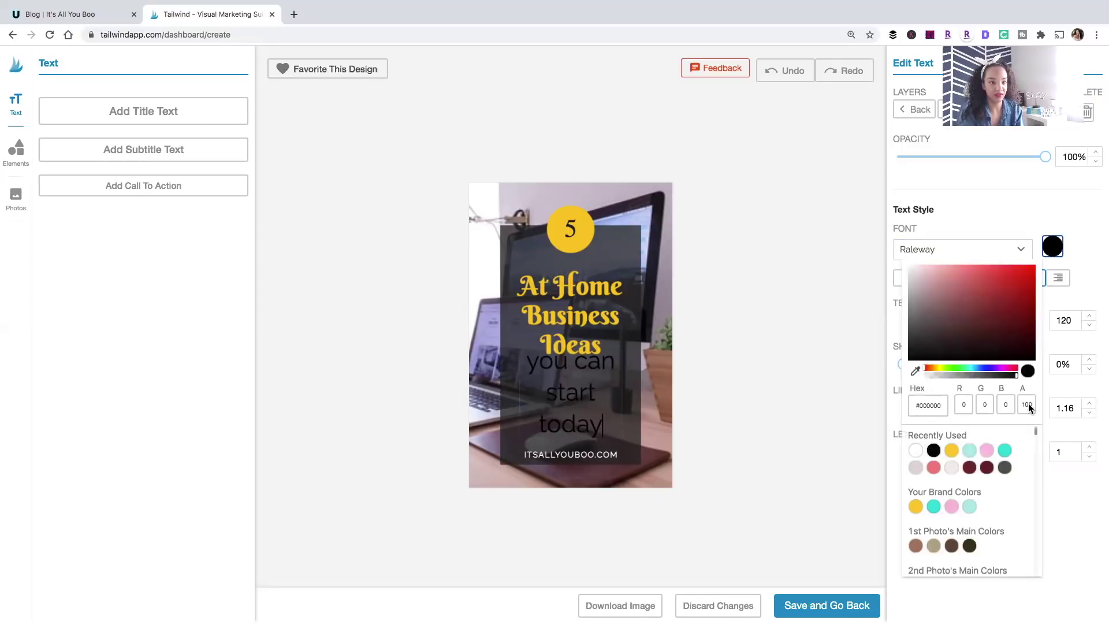
pyautogui.click(916, 451)
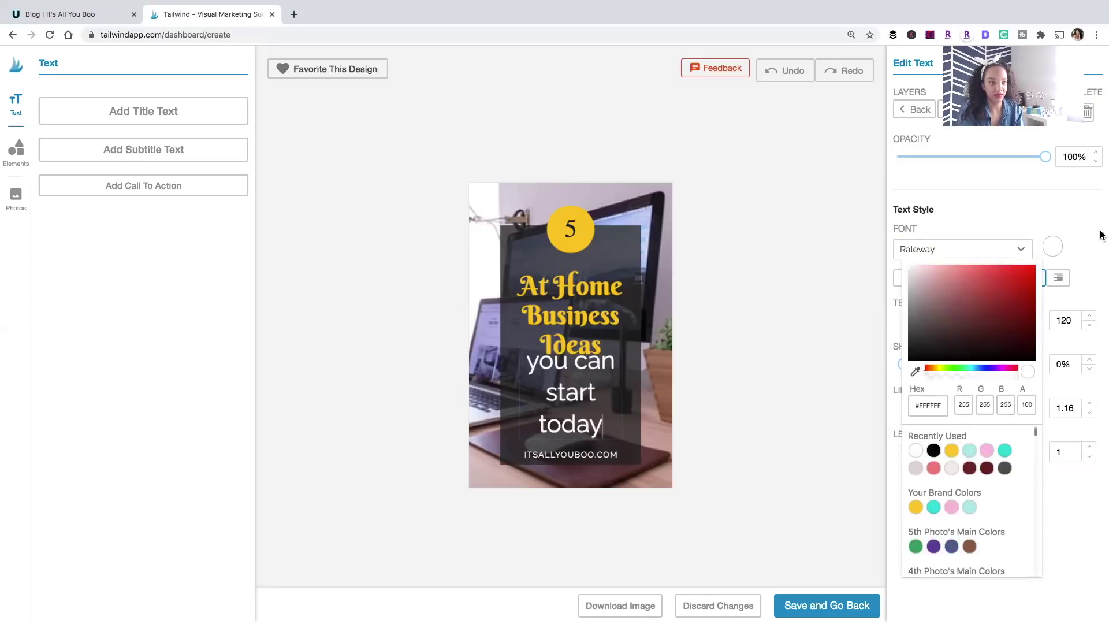
pyautogui.click(1091, 290)
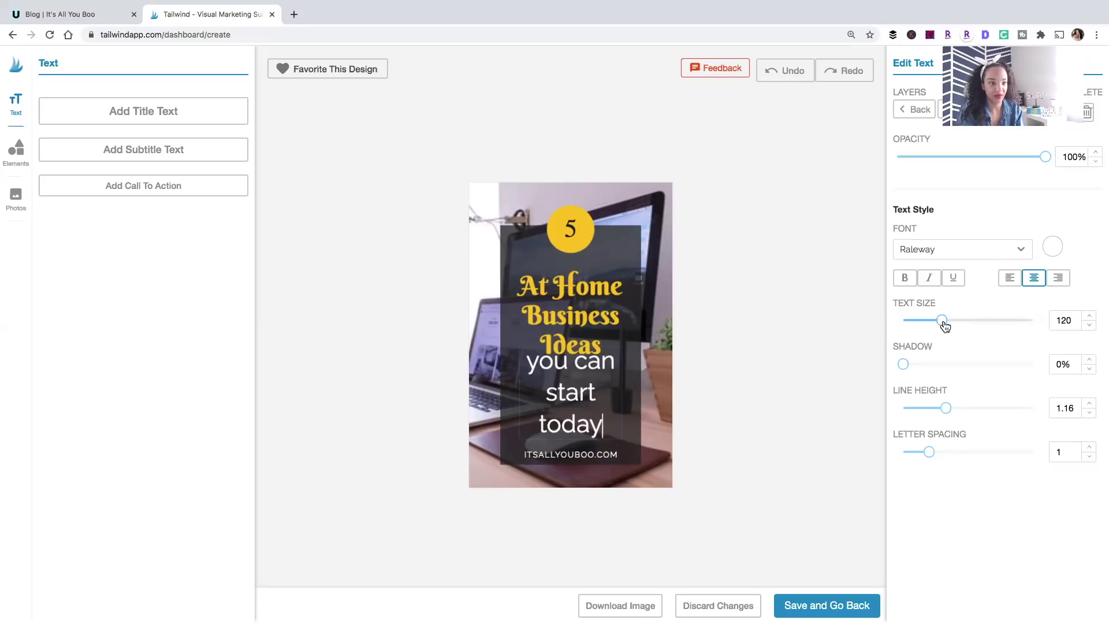
pyautogui.moveTo(941, 325); pyautogui.dragTo(934, 322)
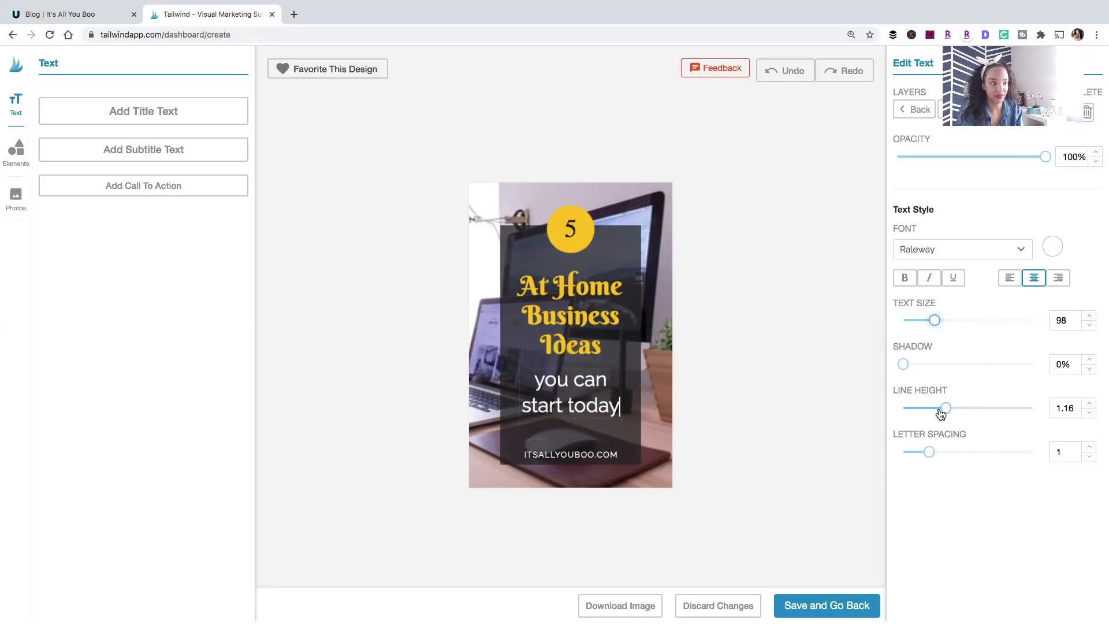
pyautogui.moveTo(945, 408); pyautogui.dragTo(940, 409)
pyautogui.click(816, 430)
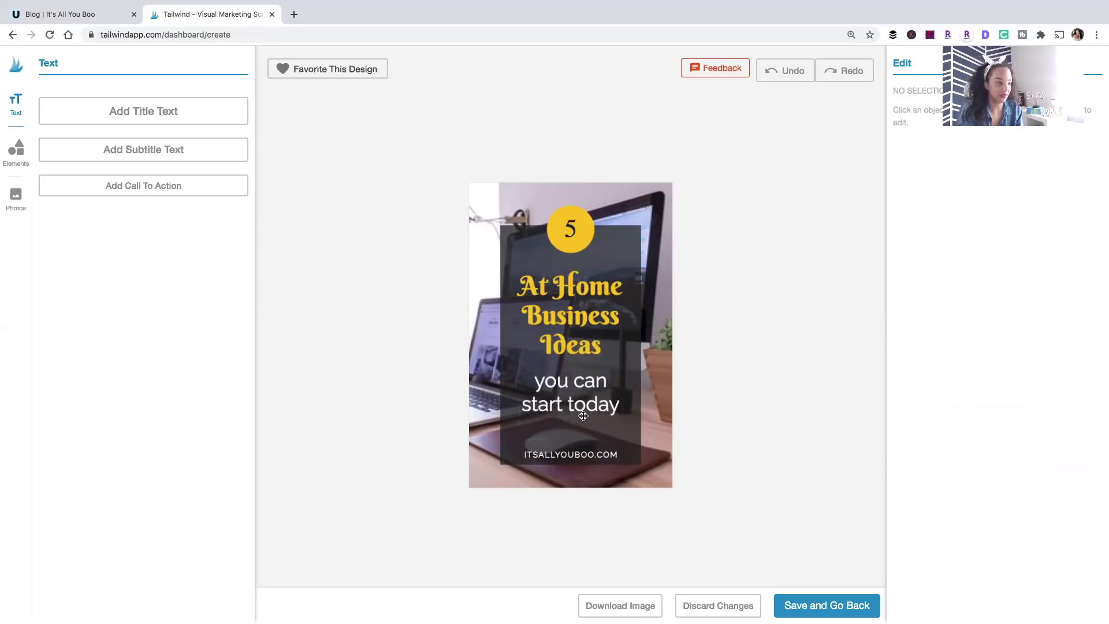
# Step: Nudge the title, subtitle and ITSALLYOUBOO.COM text upward to recentre the layout
pyautogui.click(583, 416)
pyautogui.click(571, 315)
pyautogui.click(578, 229)
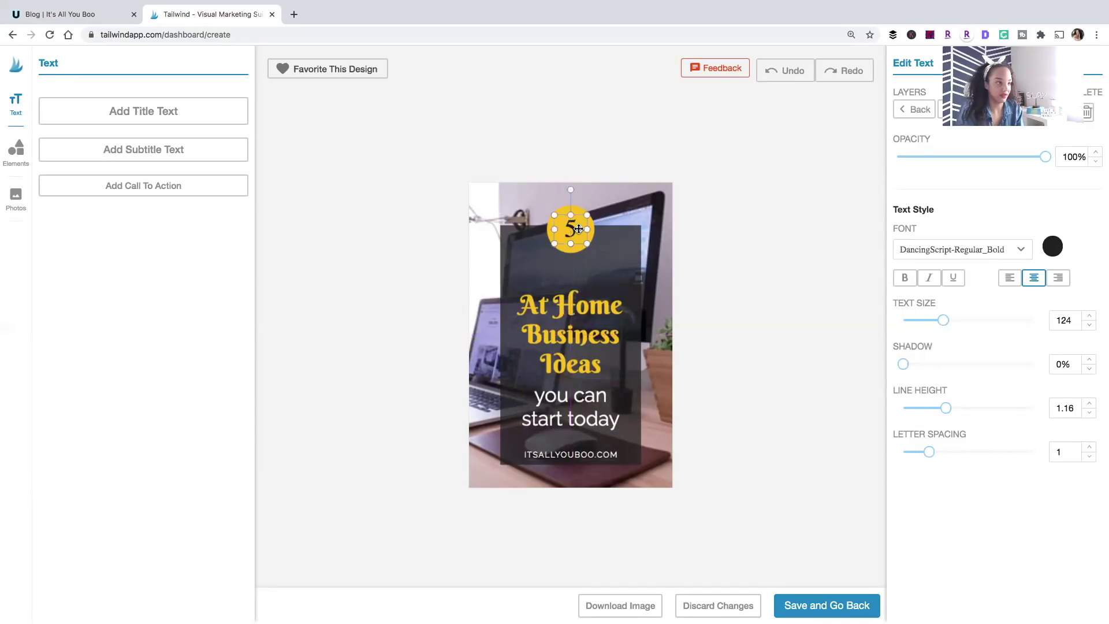
pyautogui.moveTo(592, 335); pyautogui.dragTo(591, 322)
pyautogui.moveTo(597, 398); pyautogui.dragTo(598, 393)
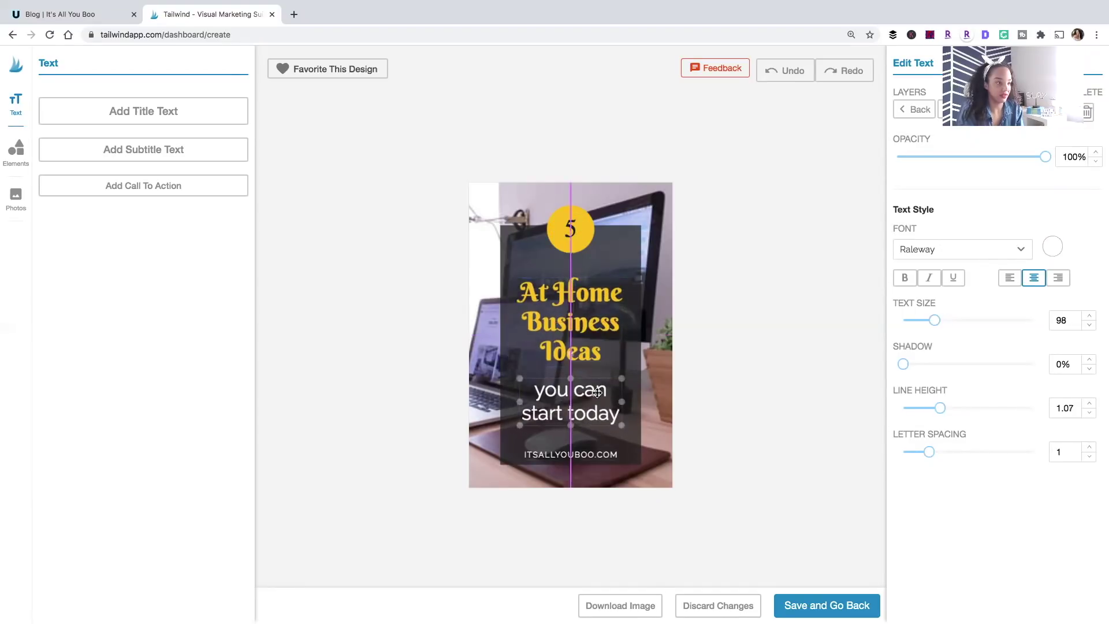
pyautogui.moveTo(604, 456); pyautogui.dragTo(617, 450)
pyautogui.click(678, 435)
pyautogui.moveTo(578, 399); pyautogui.dragTo(578, 393)
# Step: Widen the title's text box, adjust the 5 in the yellow circle, and save the pin
pyautogui.click(578, 330)
pyautogui.moveTo(634, 369); pyautogui.dragTo(637, 372)
pyautogui.click(738, 379)
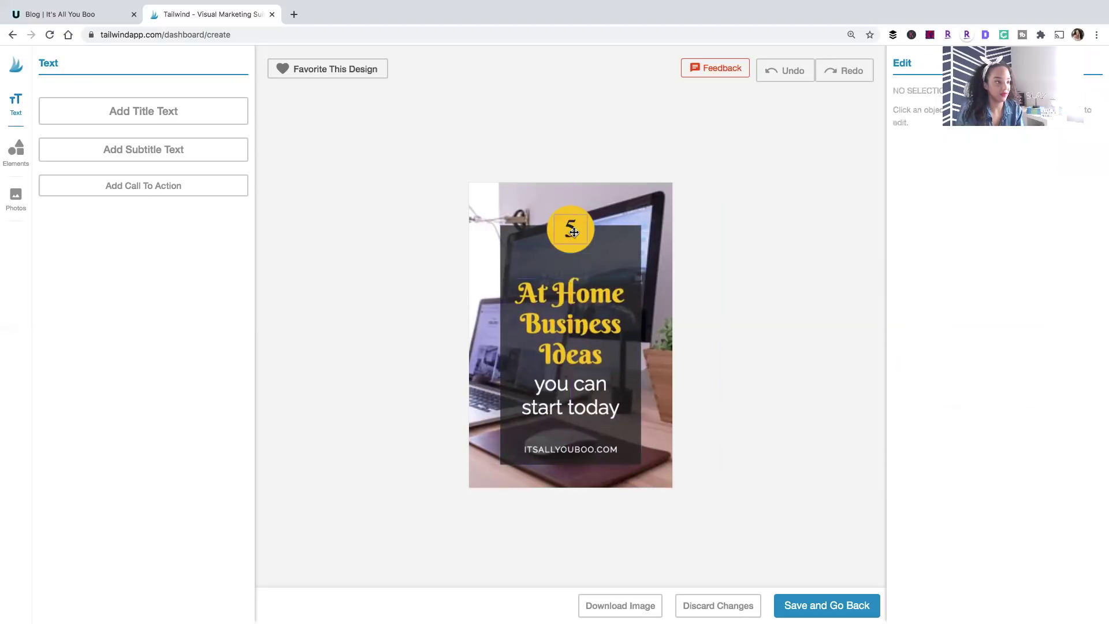
pyautogui.moveTo(569, 238); pyautogui.dragTo(569, 238)
pyautogui.click(694, 275)
pyautogui.click(752, 492)
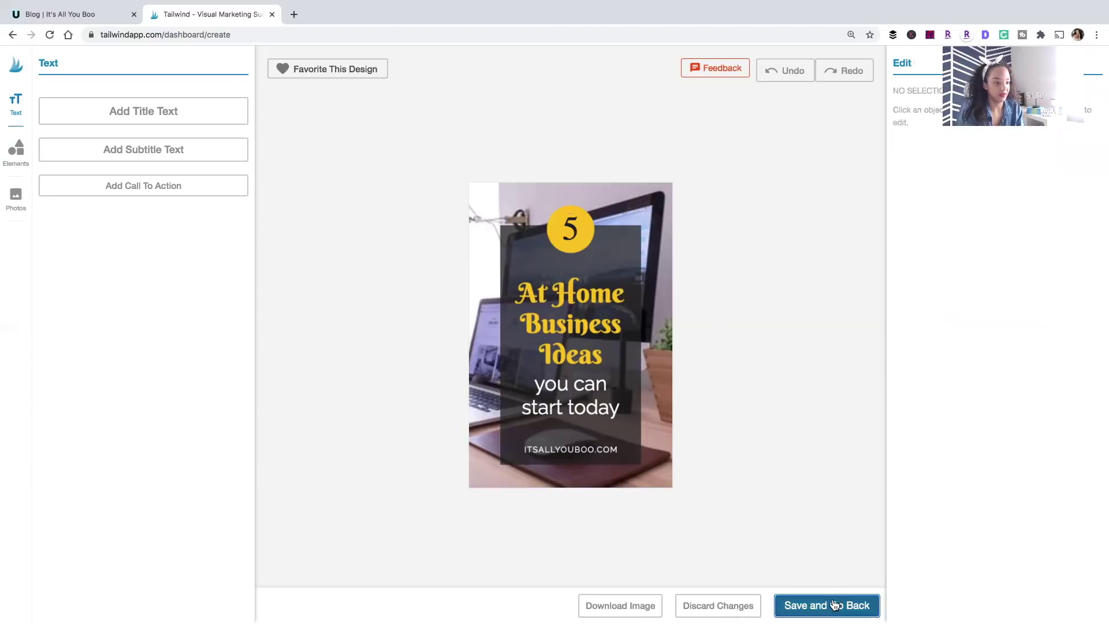
pyautogui.click(832, 605)
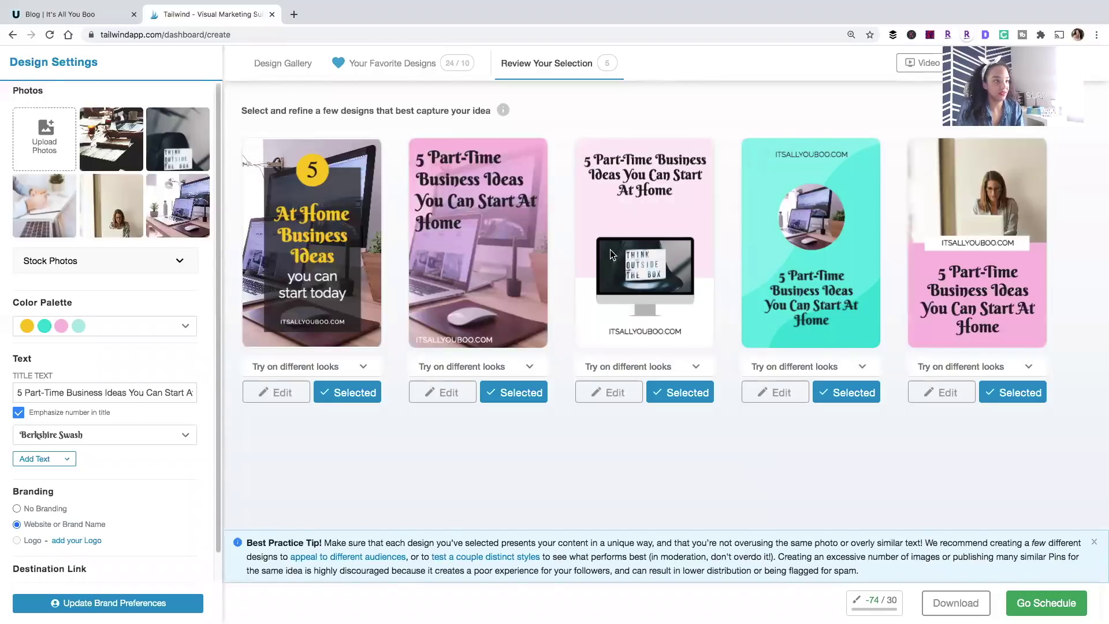
# Step: Increase the third pin's title text size by four steps and check it stays centred
pyautogui.click(621, 397)
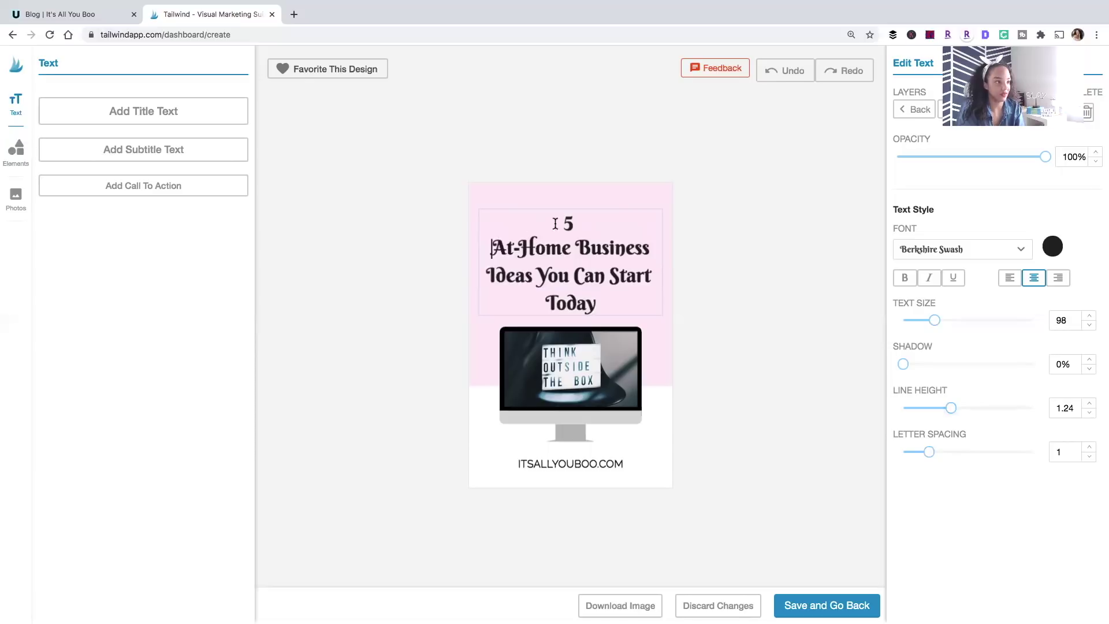
pyautogui.moveTo(575, 220); pyautogui.dragTo(562, 221)
pyautogui.click(1088, 316)
pyautogui.click(1088, 316)
pyautogui.click(1089, 316)
pyautogui.click(1089, 316)
pyautogui.click(782, 295)
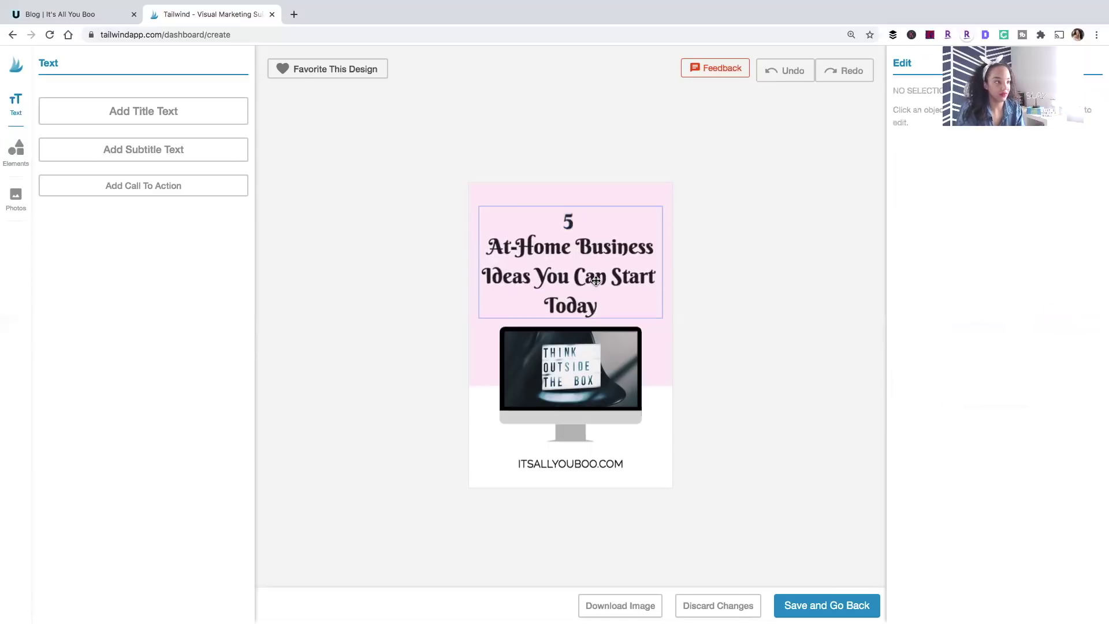
pyautogui.click(597, 280)
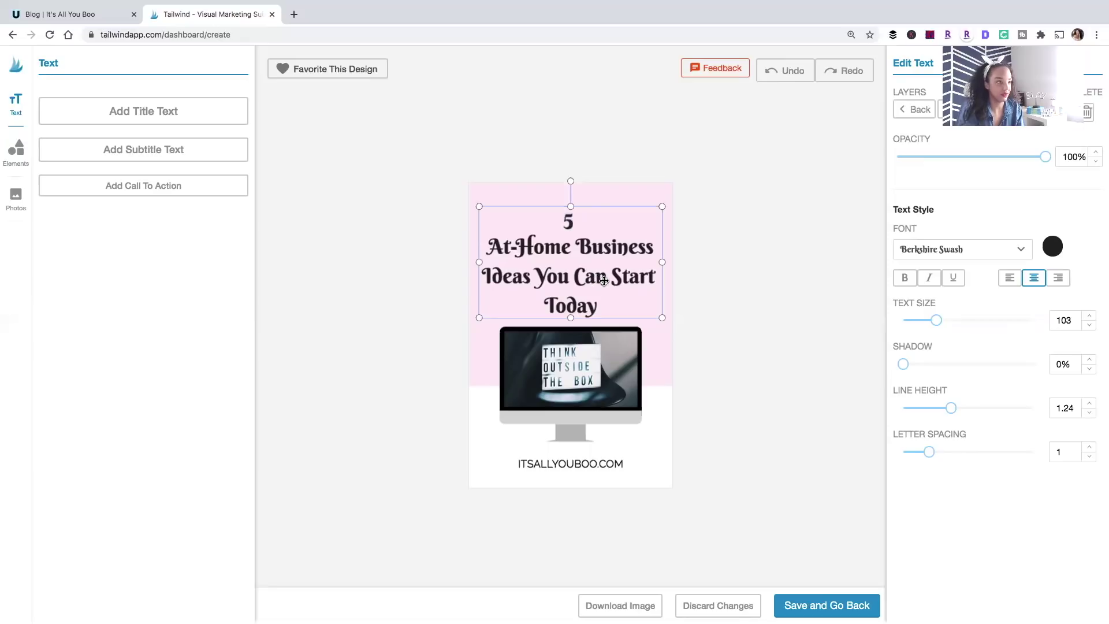
pyautogui.click(721, 302)
pyautogui.click(625, 292)
pyautogui.click(772, 515)
# Step: Replace the 5 with 'Five', underline 'At-Home Business', and save the pin
pyautogui.doubleClick(567, 226)
pyautogui.doubleClick(568, 223)
pyautogui.write('Five')
pyautogui.click(773, 441)
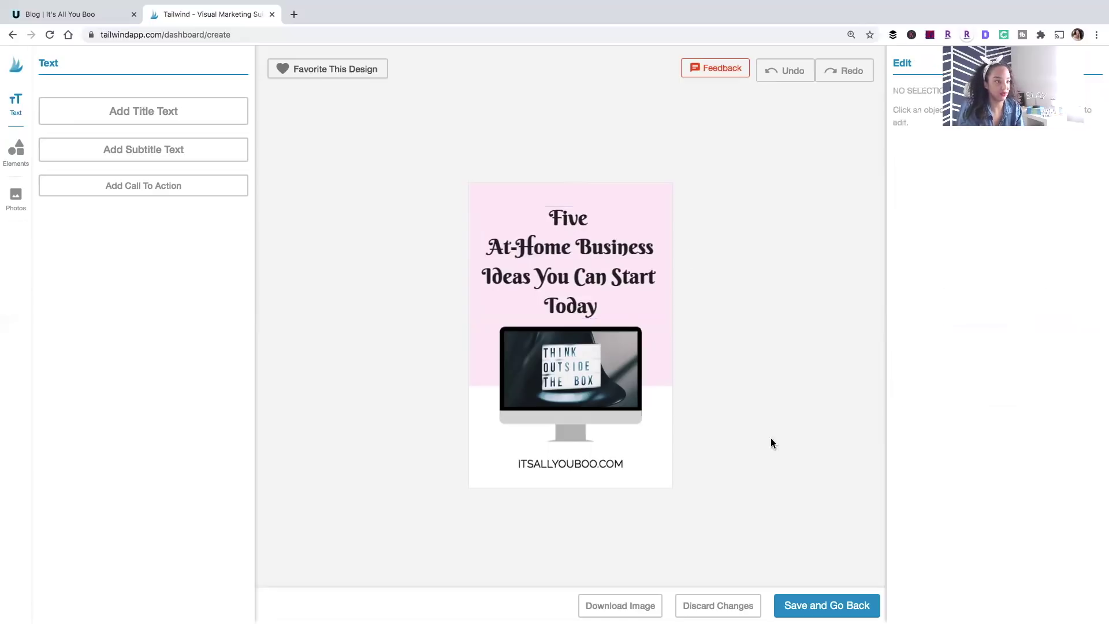
pyautogui.doubleClick(621, 248)
pyautogui.moveTo(621, 248); pyautogui.dragTo(476, 248)
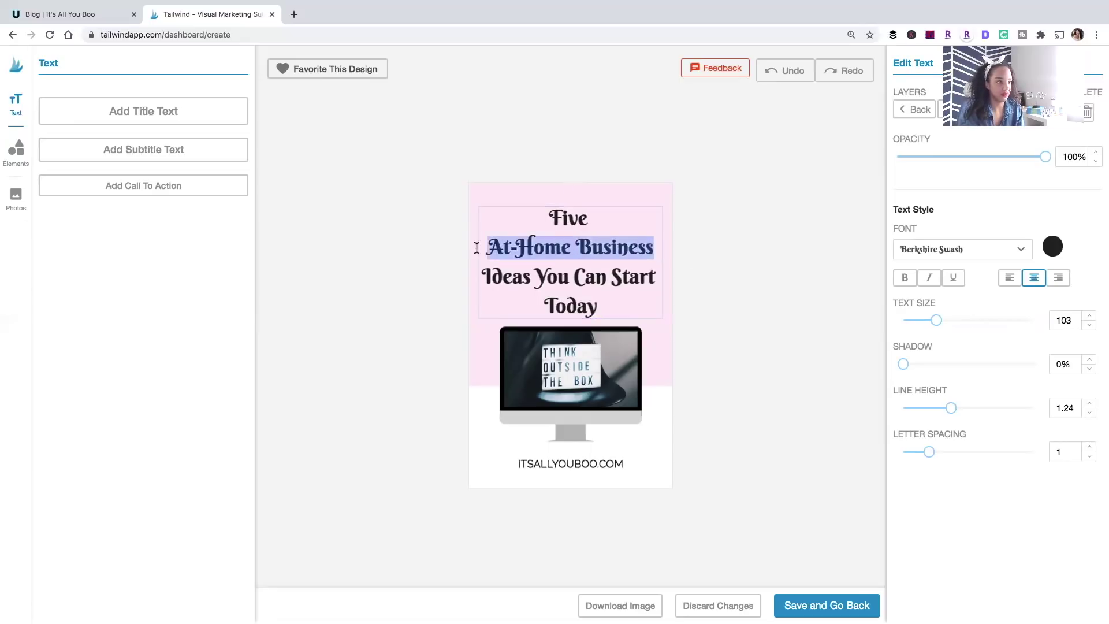
pyautogui.click(952, 283)
pyautogui.click(800, 320)
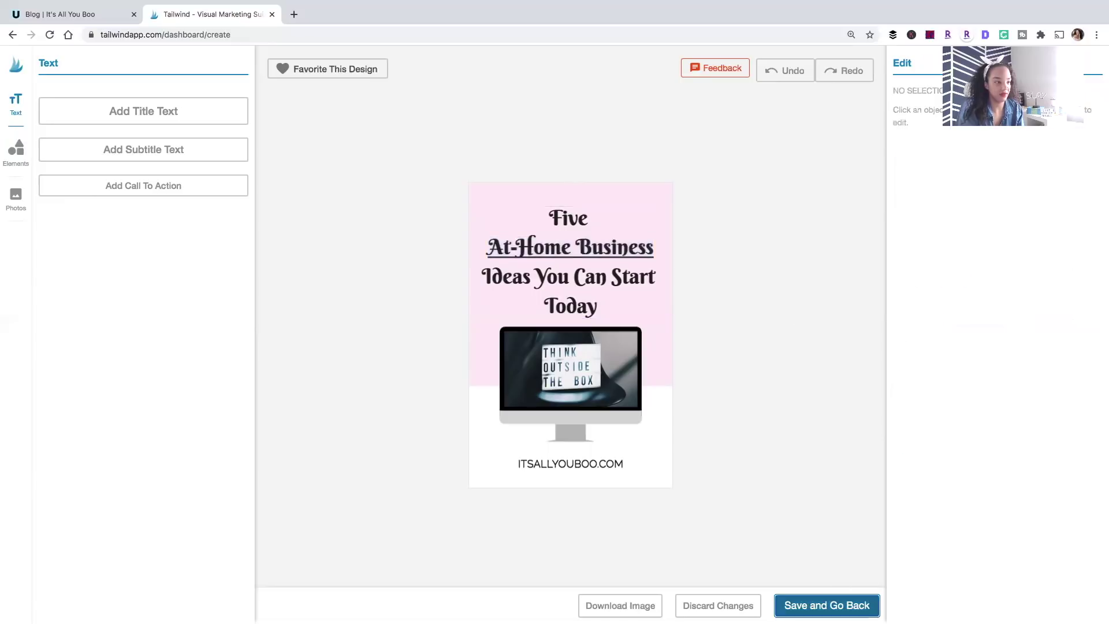
pyautogui.click(826, 606)
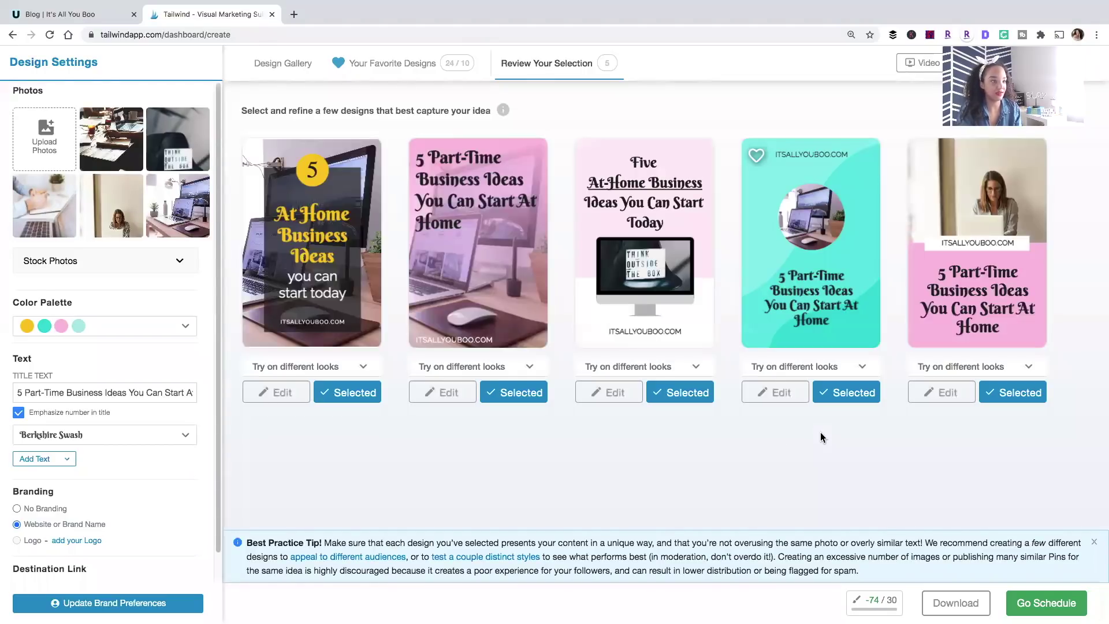
# Step: Shuffle the second design's colours back to pink and turn the fifth design's panel yellow
pyautogui.click(530, 367)
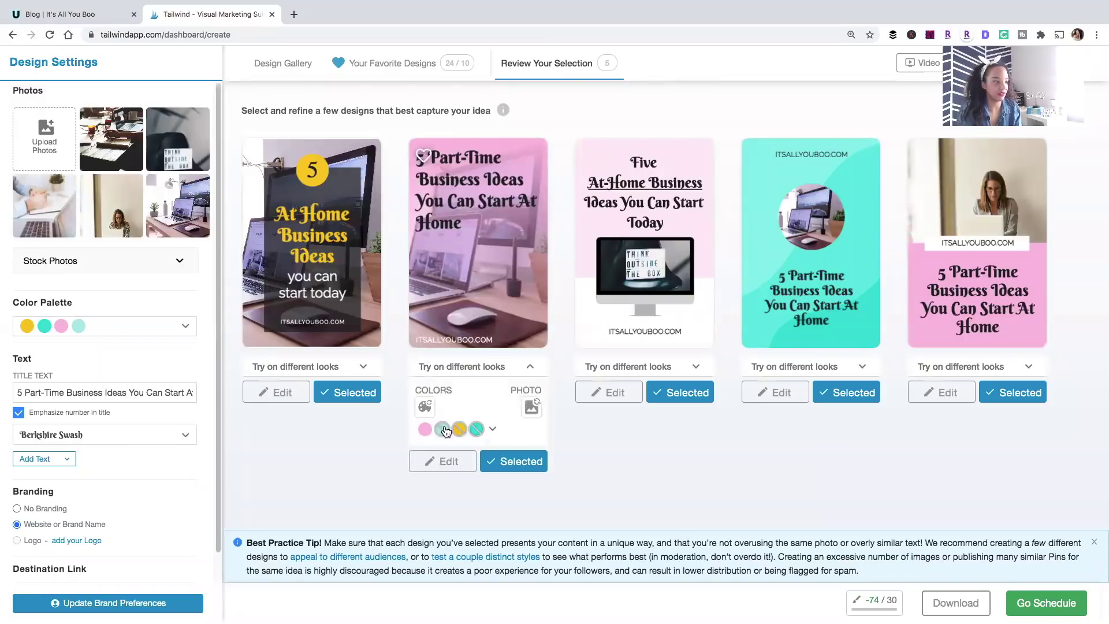
pyautogui.click(426, 409)
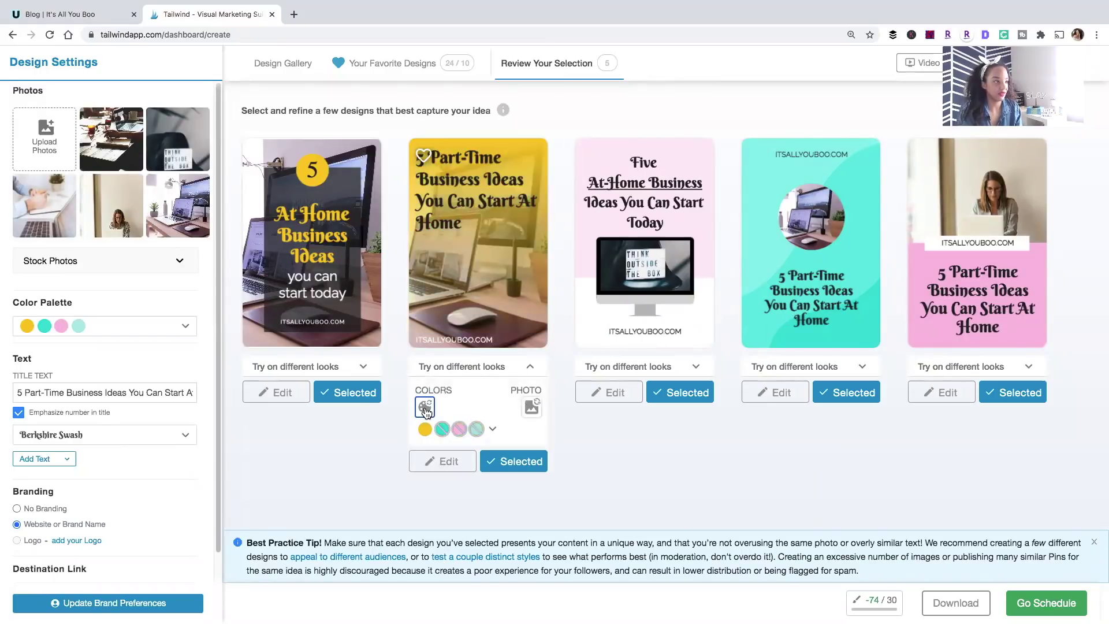
pyautogui.click(426, 411)
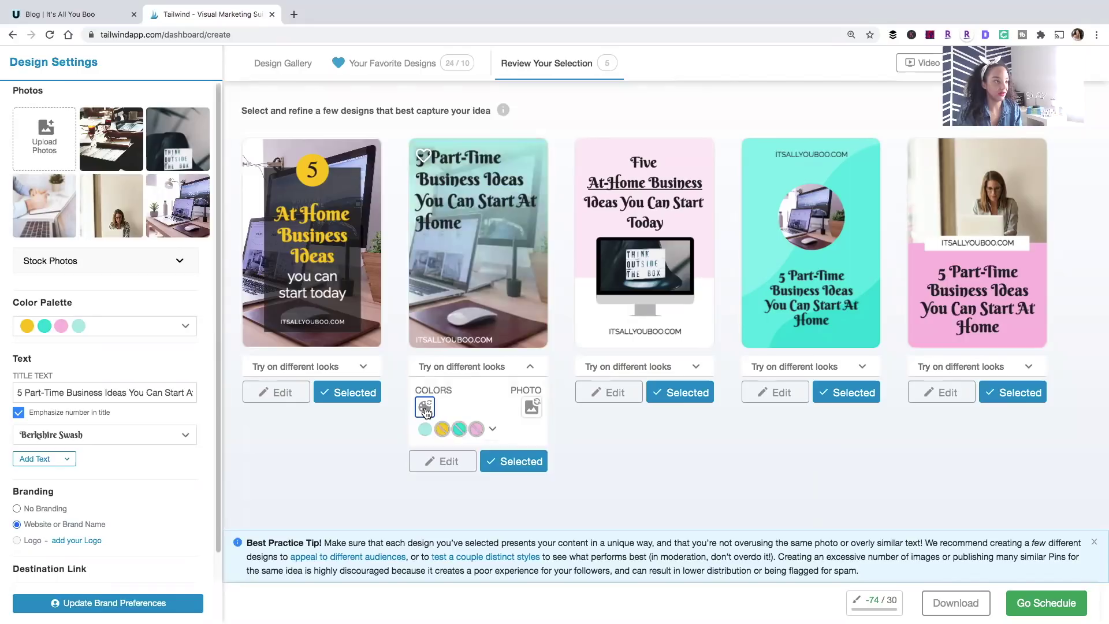
pyautogui.click(426, 412)
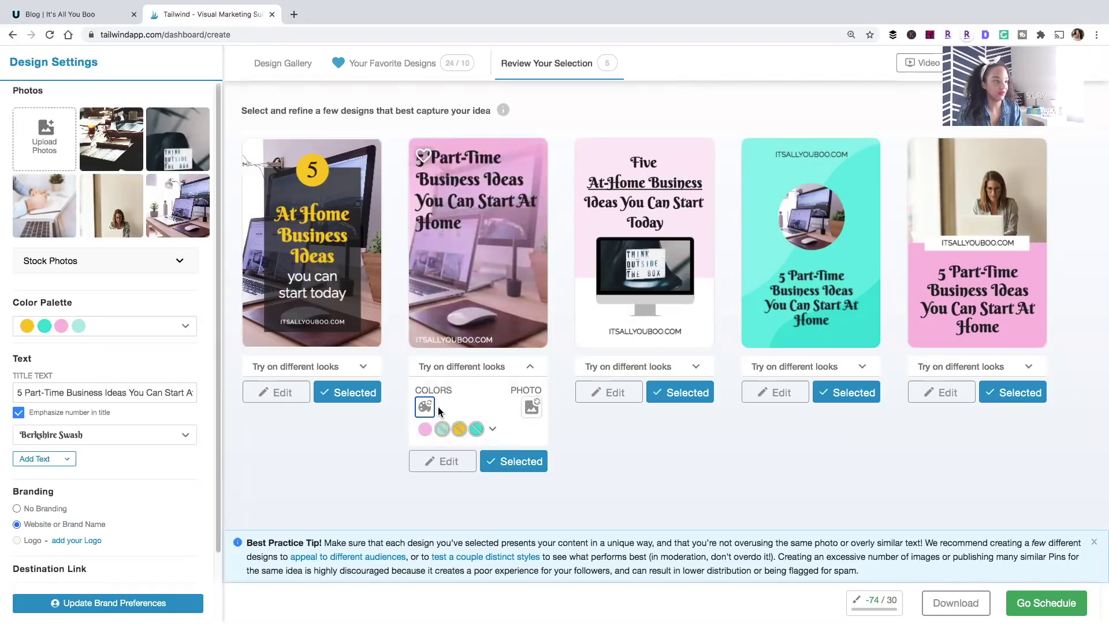
pyautogui.click(999, 366)
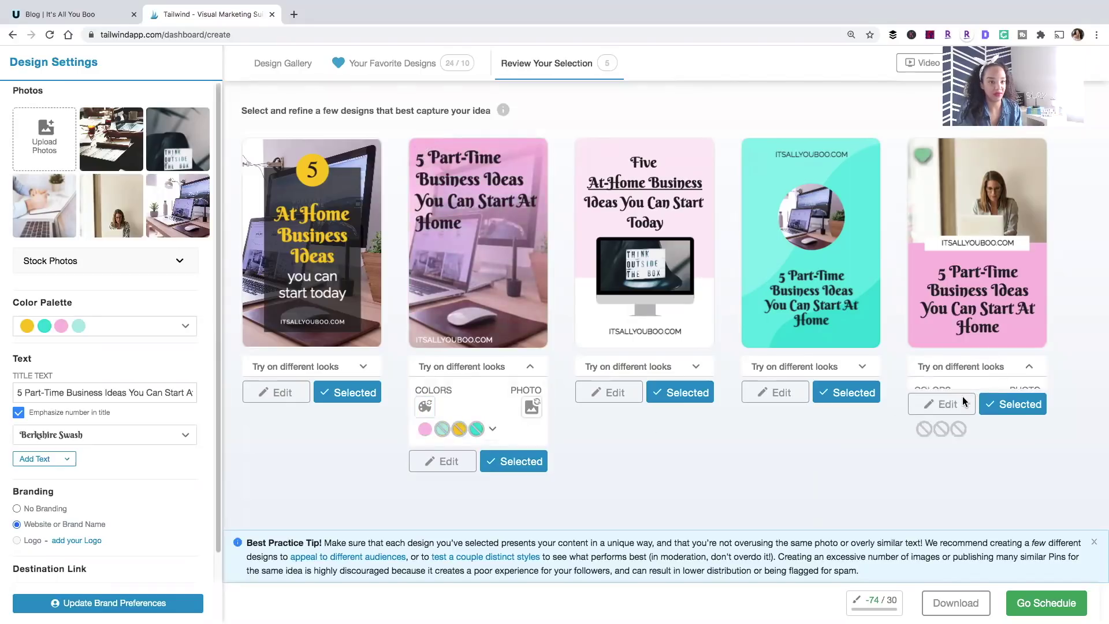
pyautogui.click(930, 410)
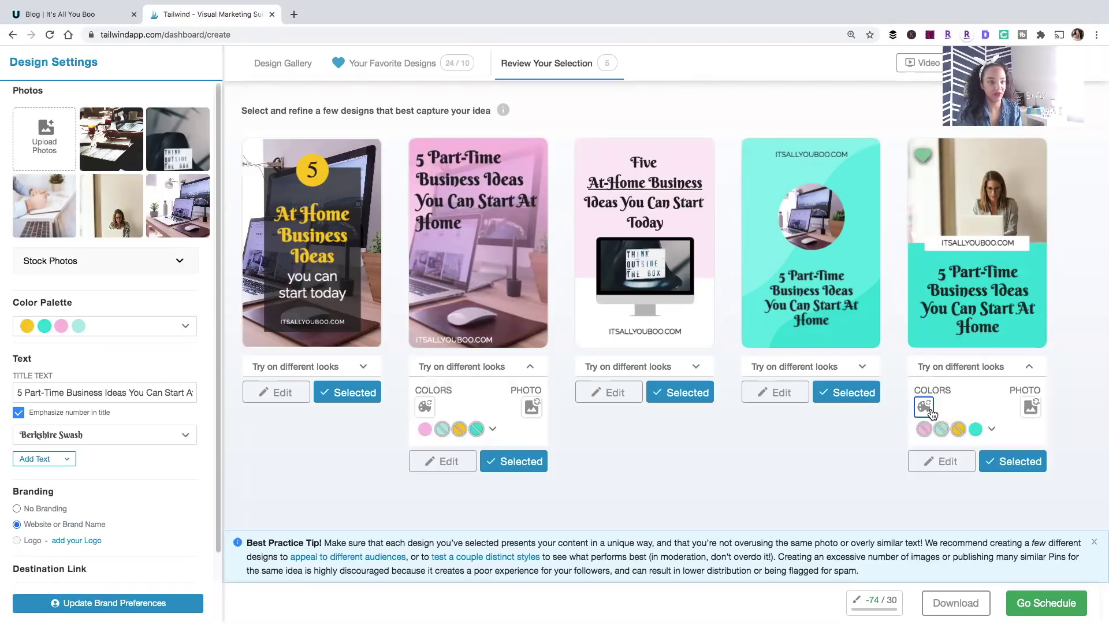
pyautogui.click(931, 411)
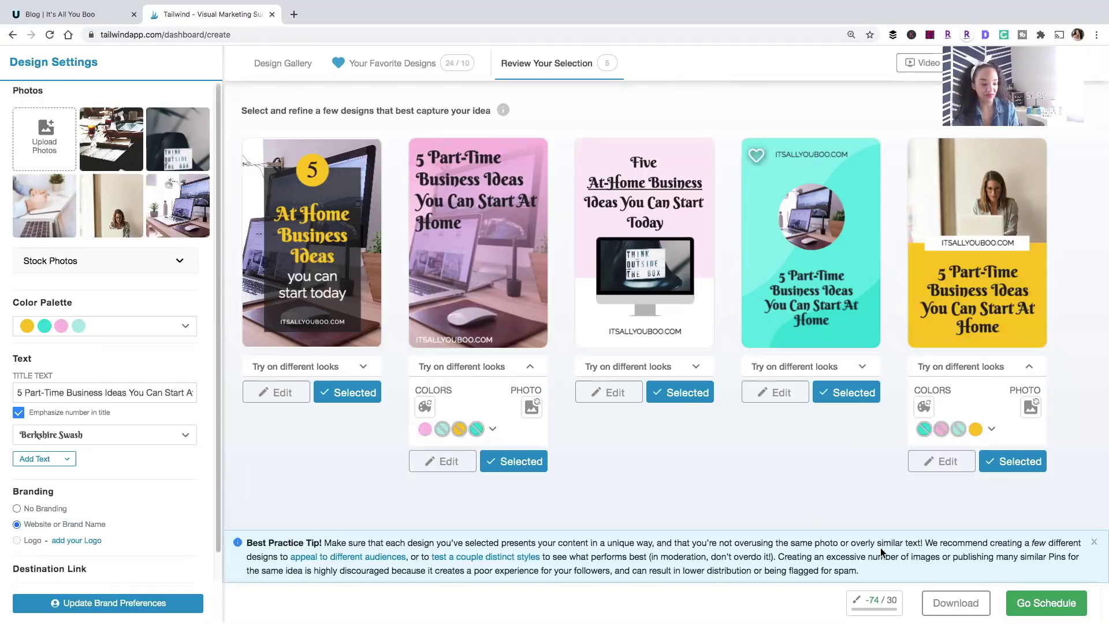
pyautogui.moveTo(887, 611)
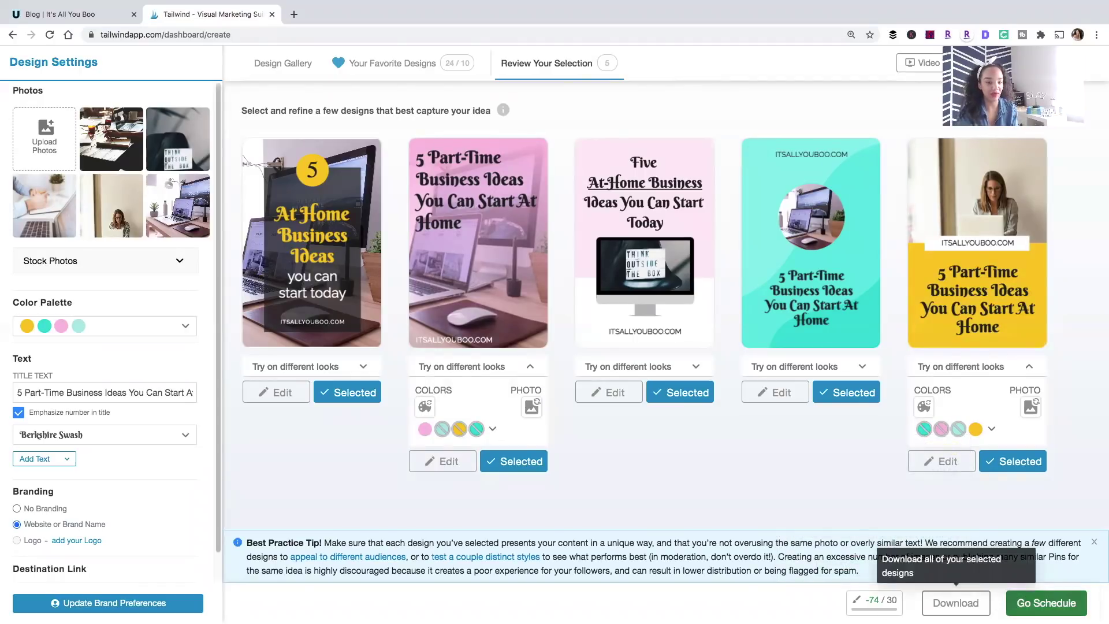